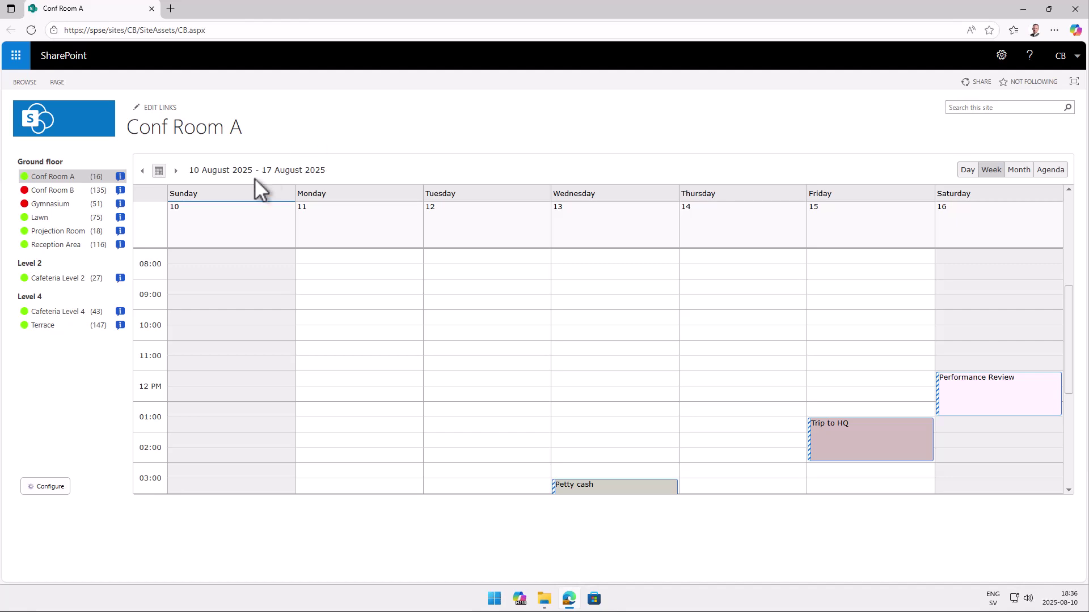
Step: Select Sunday 10 August and show Conf Room B's bookings for the week
left_click(176, 209)
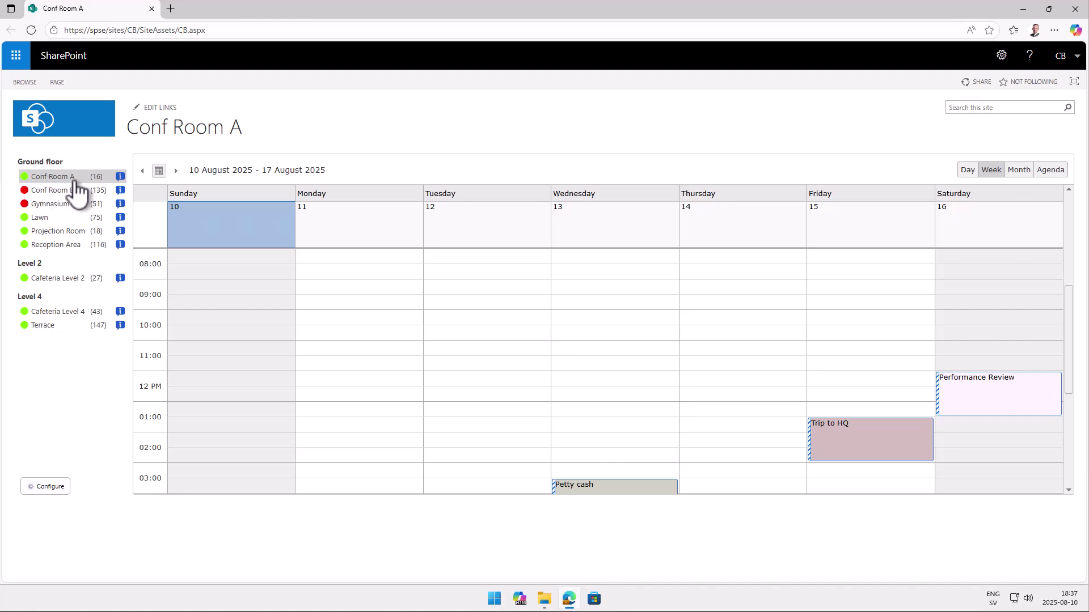
left_click(235, 332)
scroll(235, 328, "down", 1)
scroll(235, 328, "down", 3)
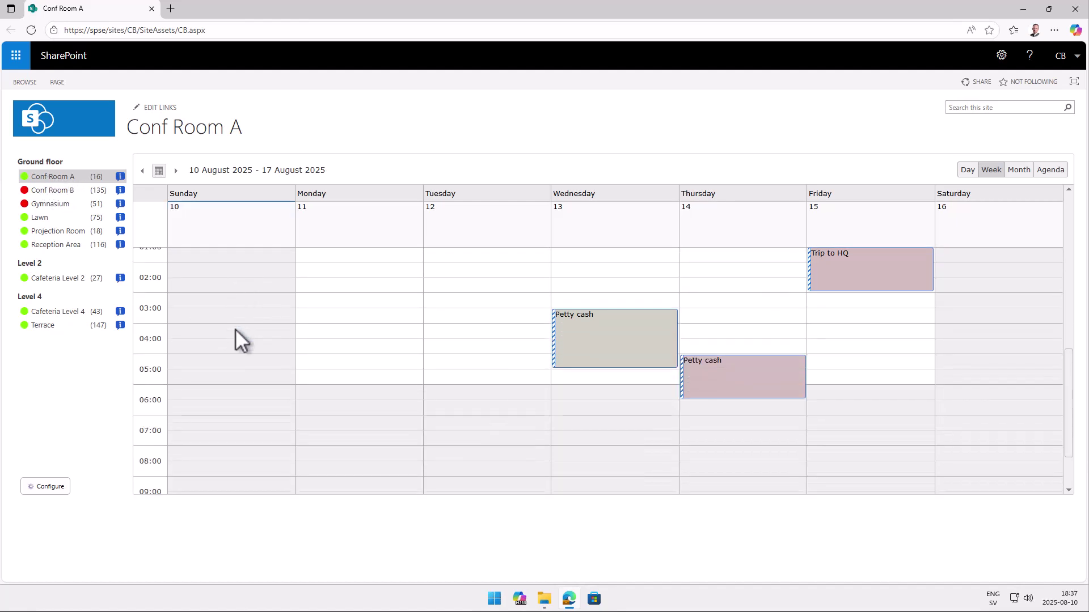
left_click(80, 192)
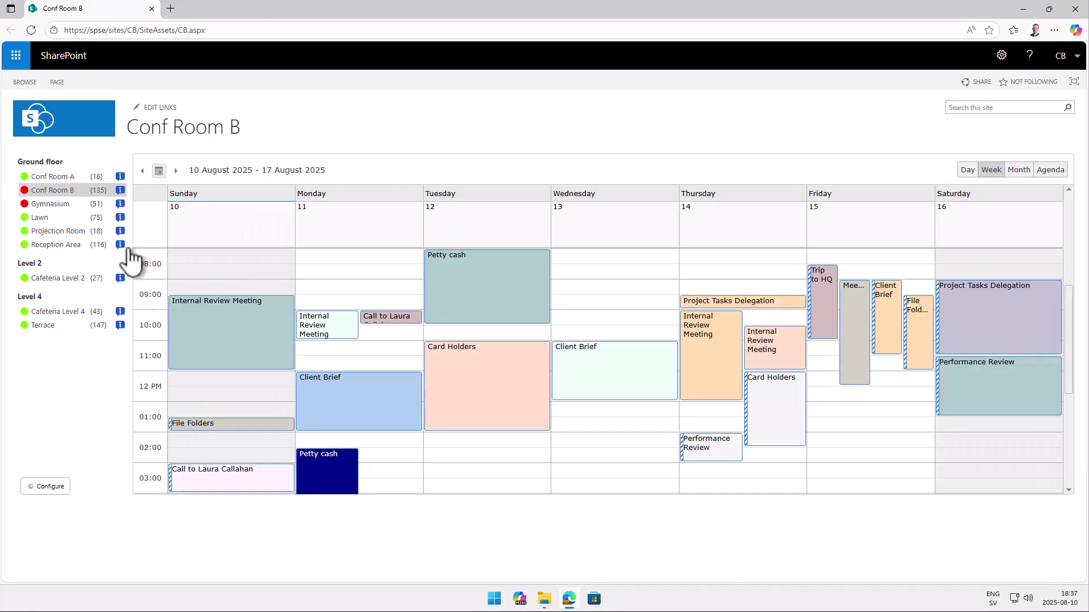
Step: Move Performance Review to Monday, File Folders to Wednesday and Petty cash to Sunday, all at 06:00
scroll(299, 363, "down", 2)
scroll(301, 369, "down", 2)
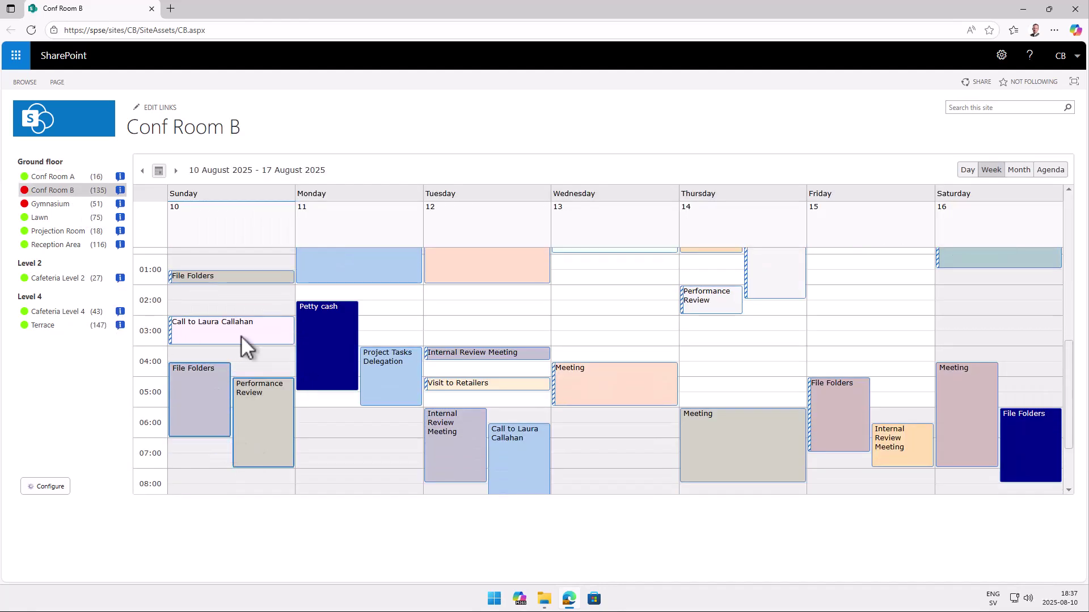
scroll(249, 341, "down", 1)
left_click_drag(244, 363, 368, 385)
left_click_drag(226, 359, 630, 399)
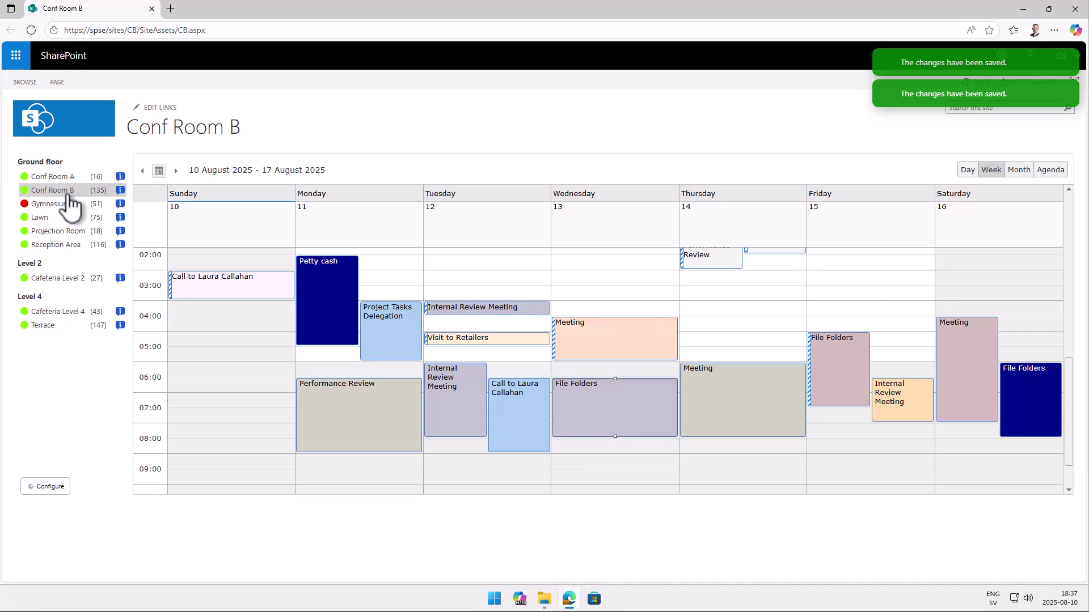
left_click_drag(316, 304, 204, 382)
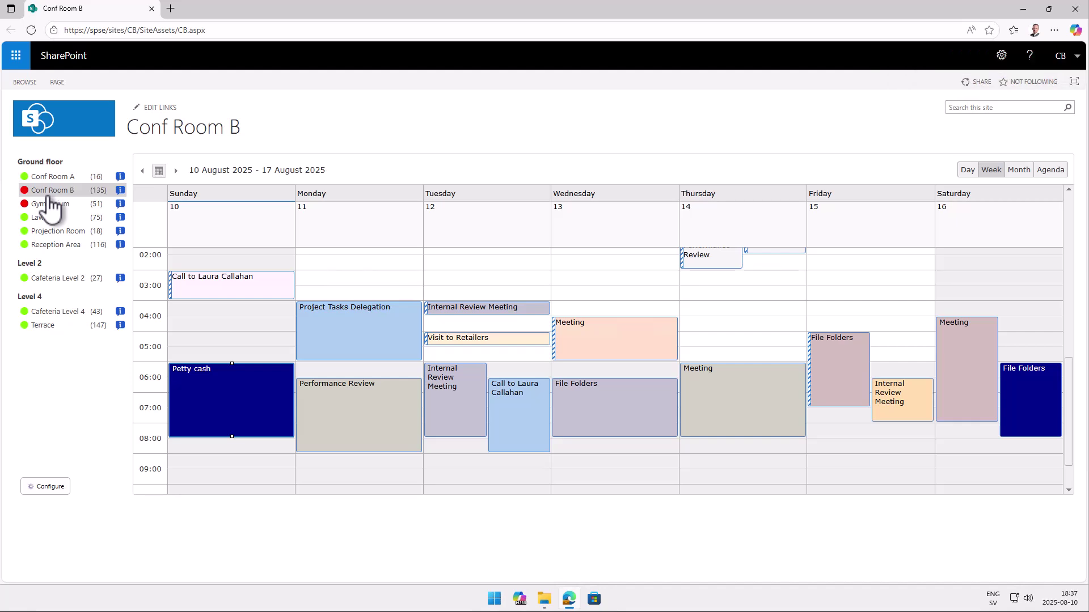
Step: View Conf Room B's photo and features, then close the details
mouse_move(105, 196)
left_click(120, 190)
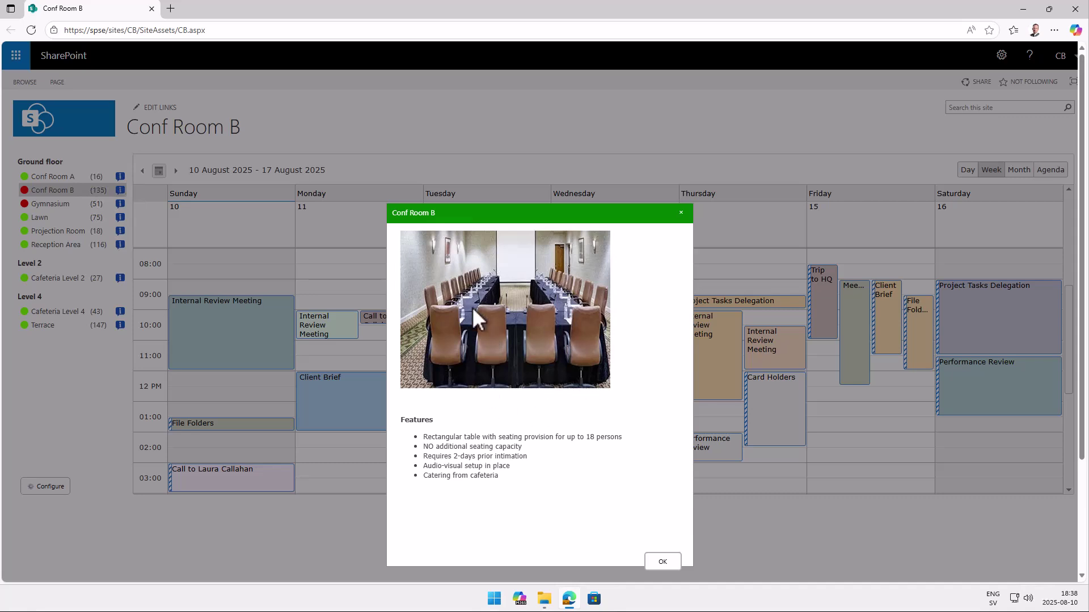
left_click(681, 213)
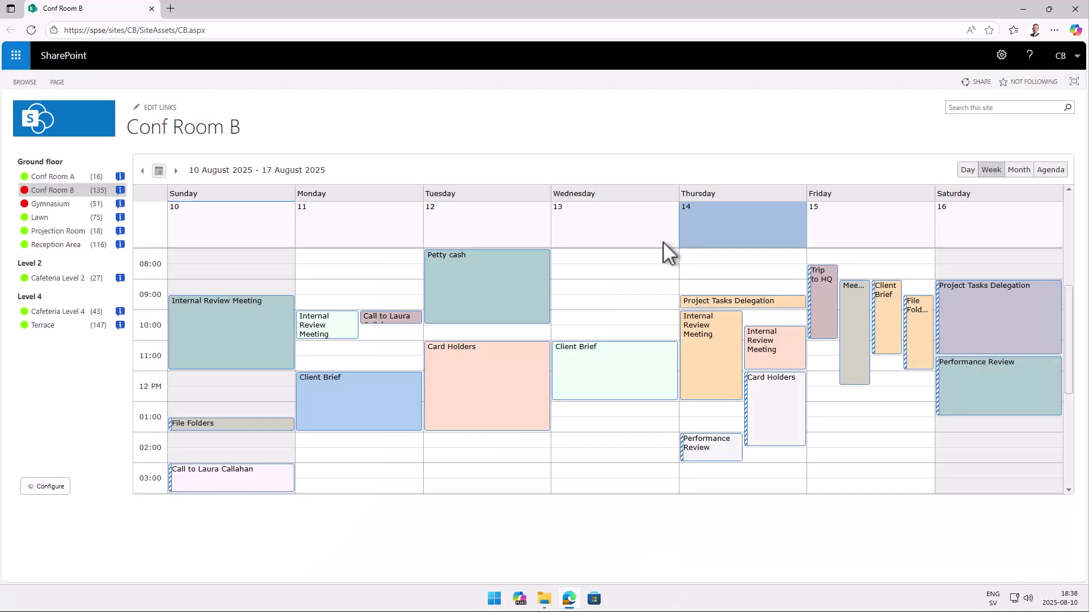
Step: Switch to the Lawn room and view its photo and features, then close them
left_click(44, 218)
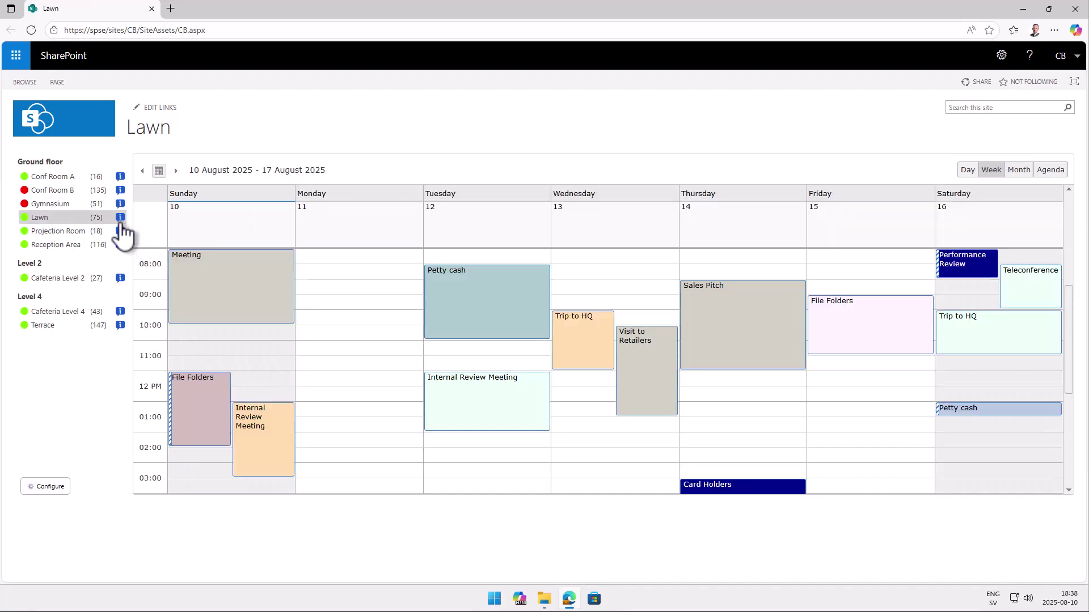
left_click(121, 221)
left_click(675, 562)
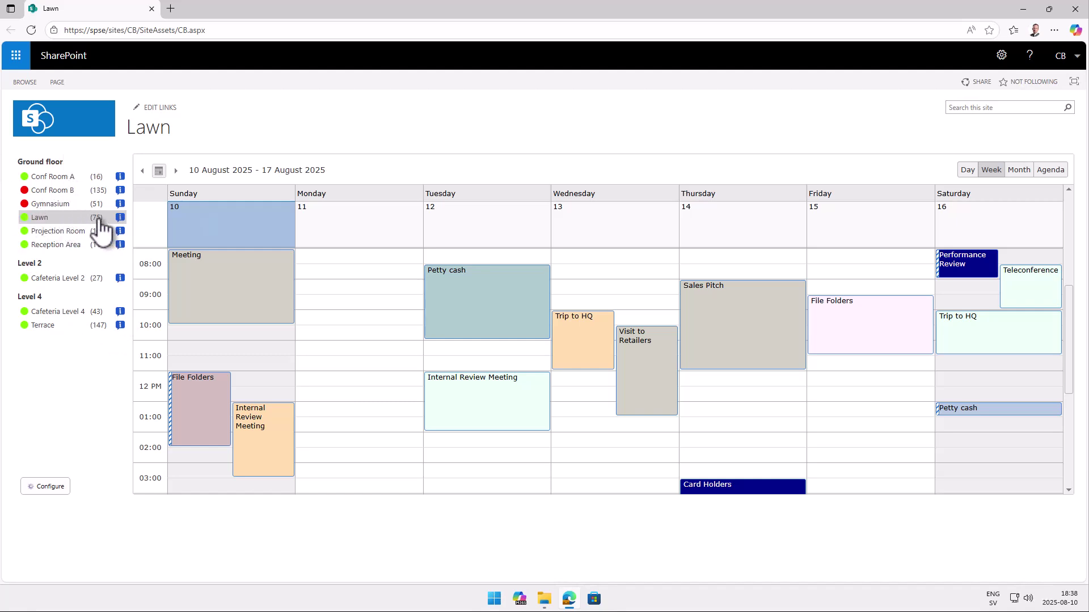
mouse_move(97, 222)
Step: Try the Day, Week, Month and Agenda layouts, ending back on Week for 10–17 August
left_click(968, 171)
left_click(992, 170)
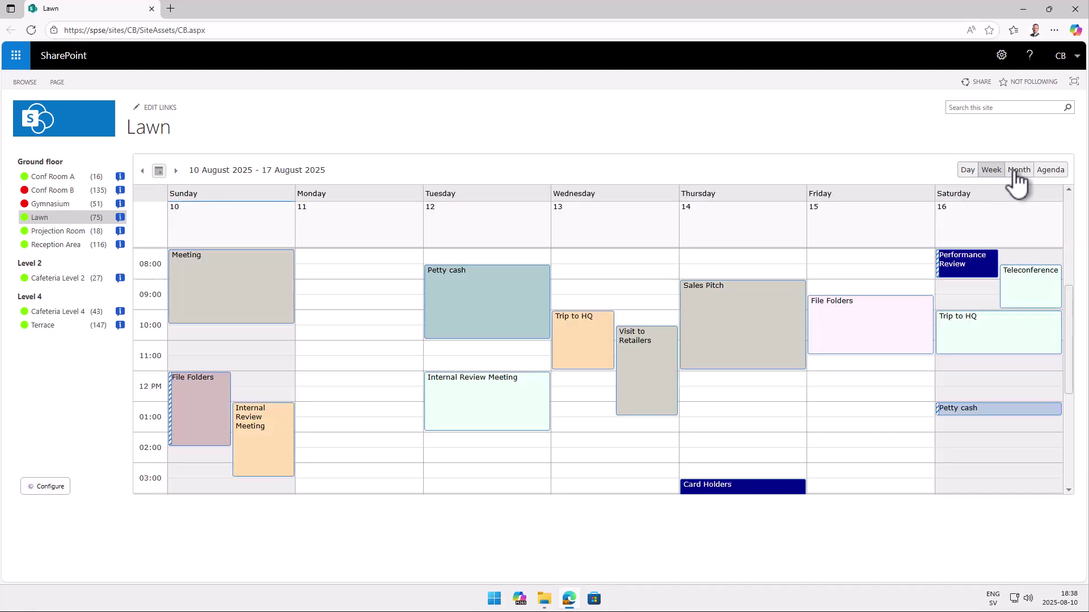
left_click(1021, 171)
left_click(1050, 170)
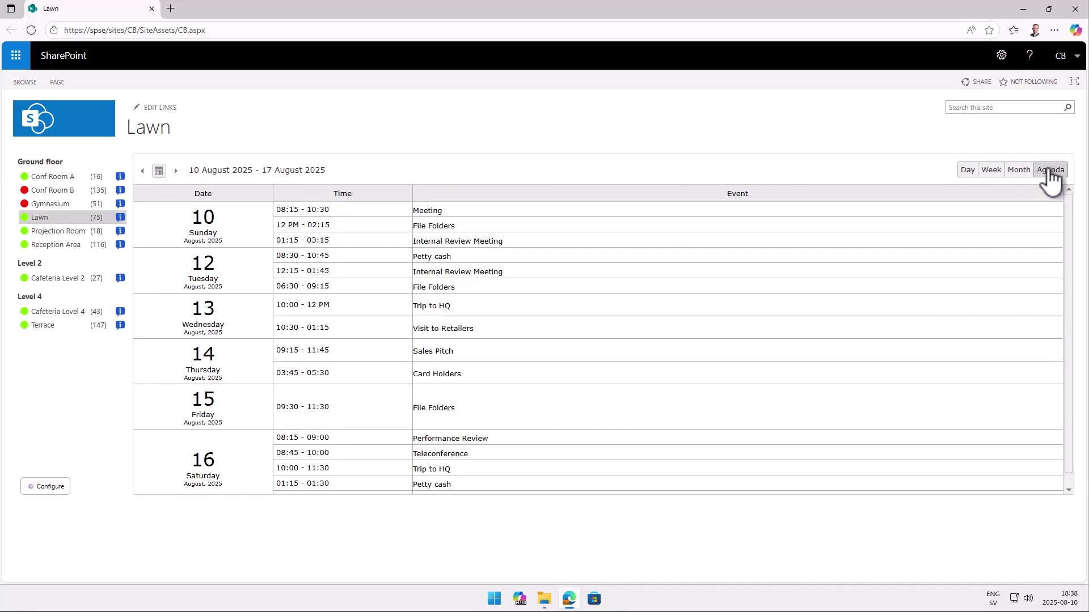
left_click(1018, 174)
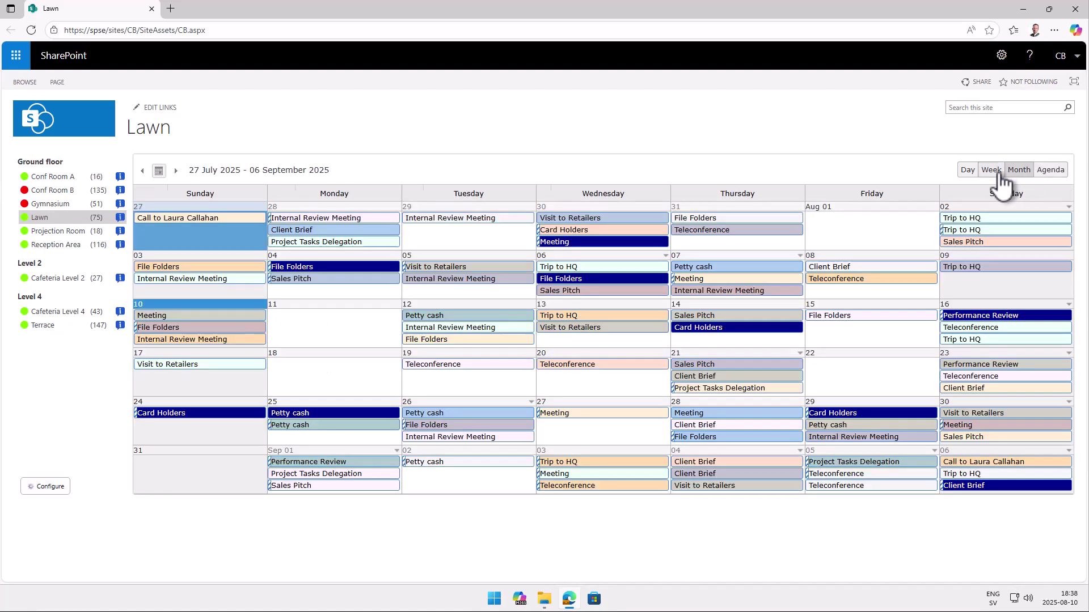
left_click(992, 171)
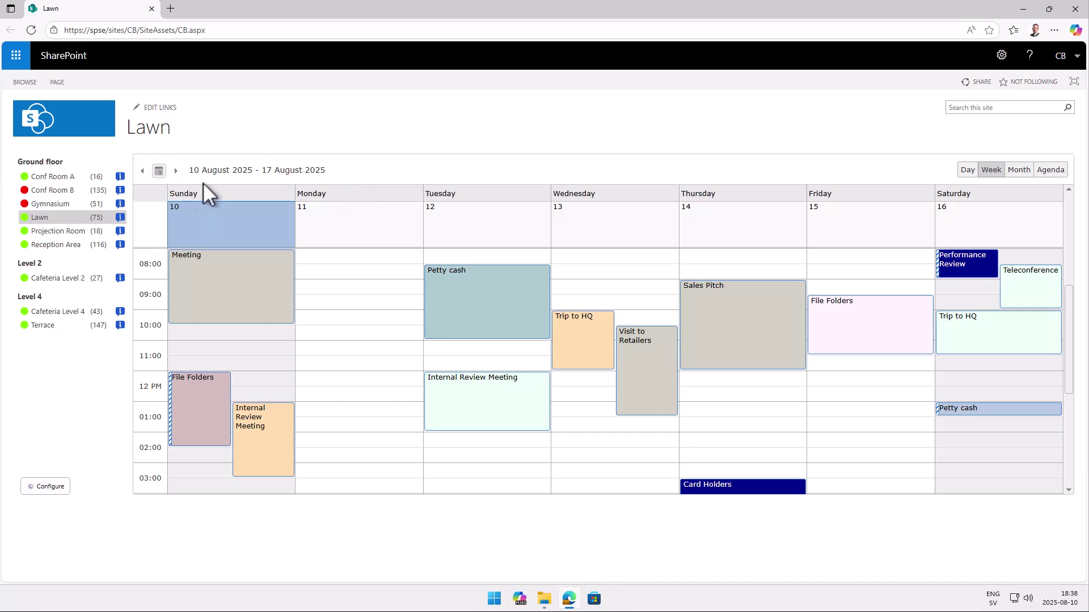
Step: Browse forward and back through the weeks, ending on 24–31 August
left_click(176, 170)
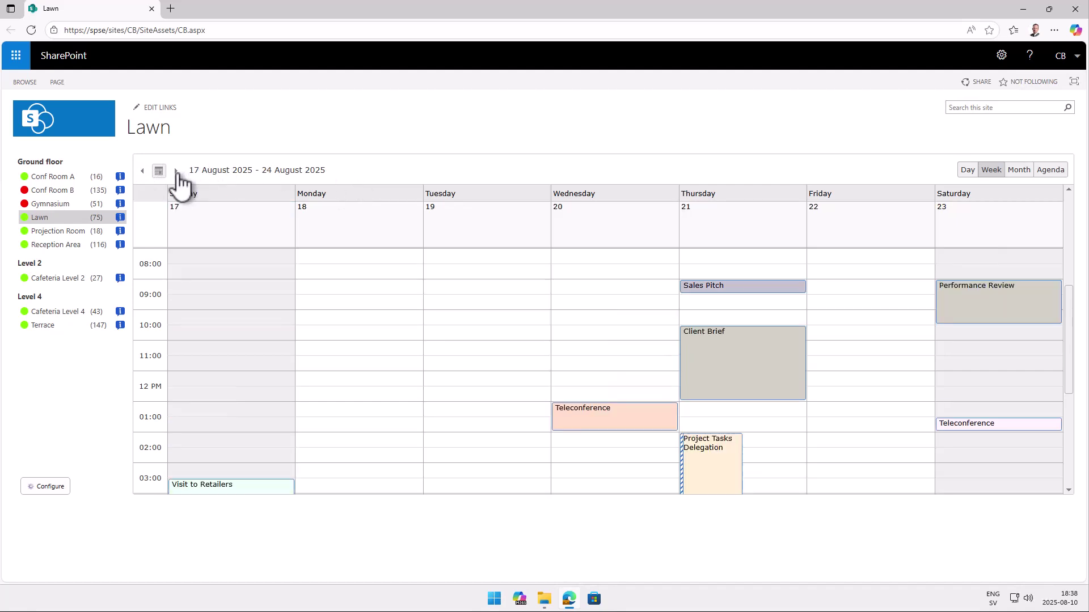
left_click(176, 170)
left_click(143, 171)
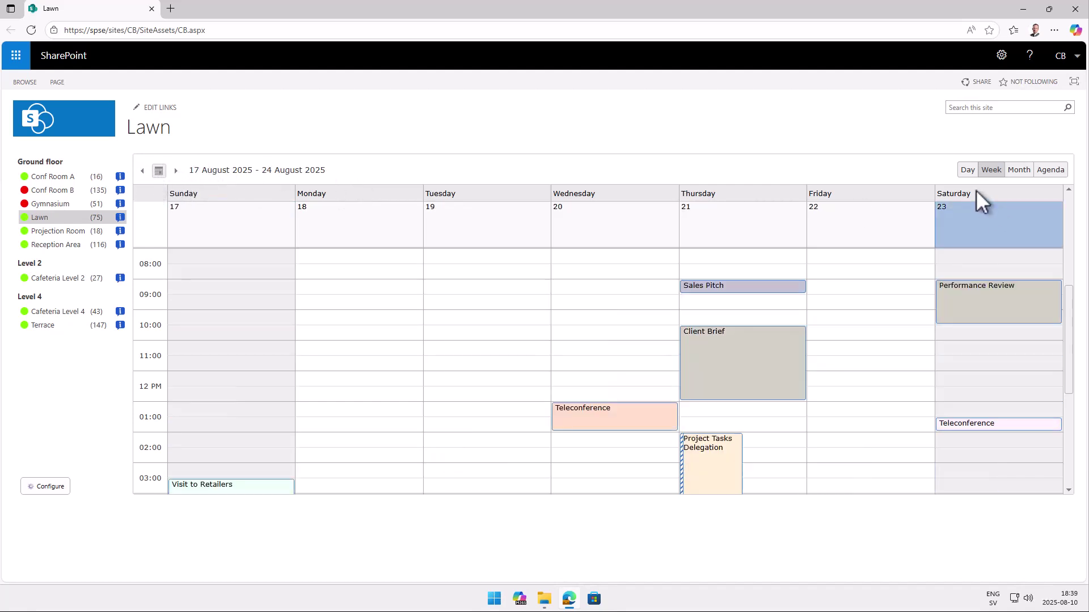
left_click(177, 171)
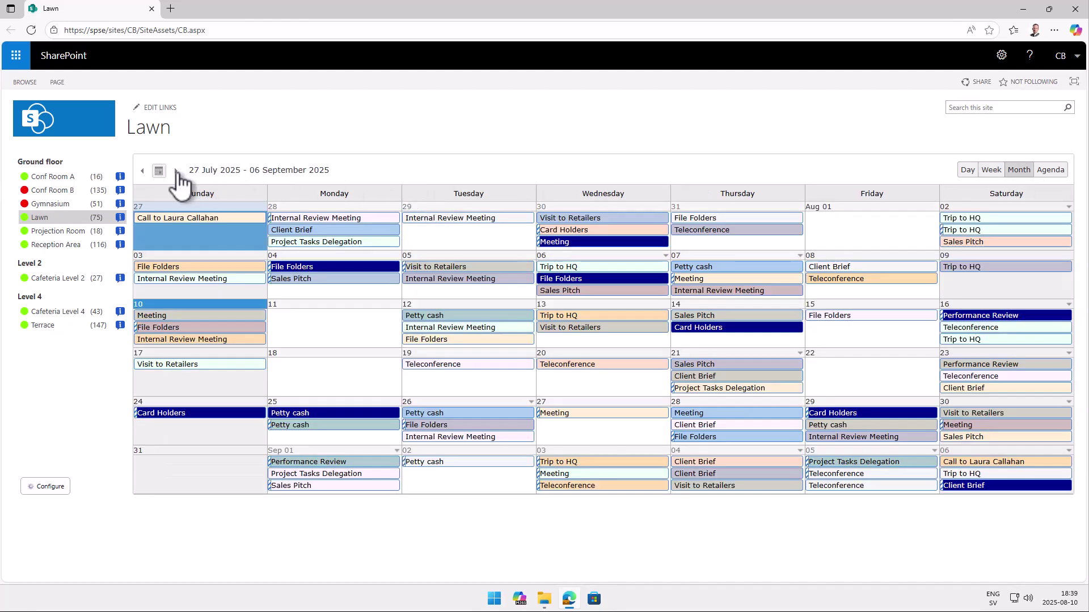
Step: Browse months from September to November and back to July, check the date picker, then advance to August
left_click(177, 171)
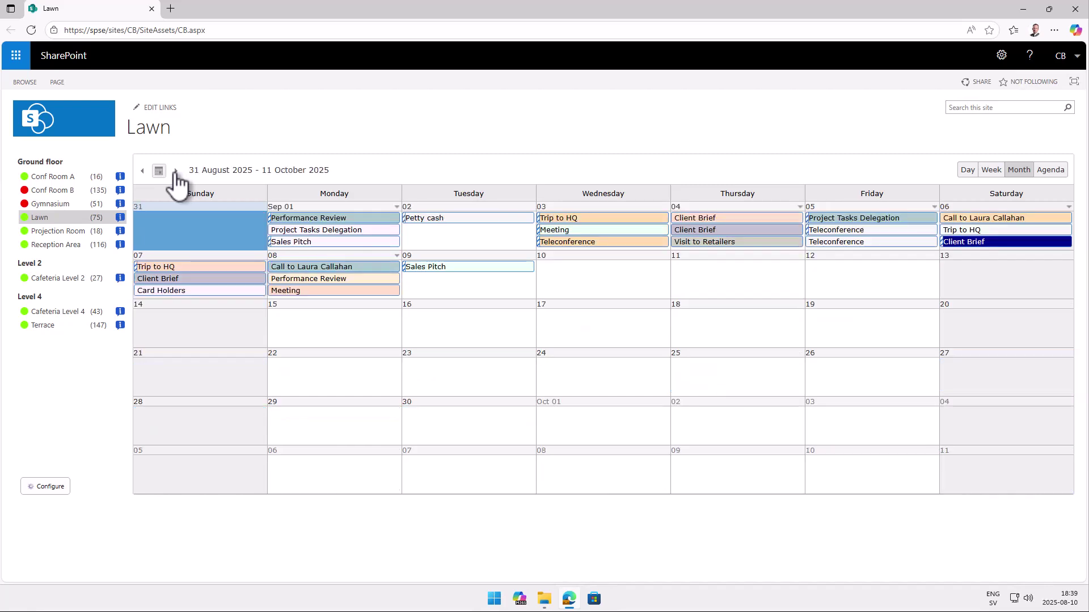
left_click(175, 171)
left_click(176, 172)
left_click(143, 172)
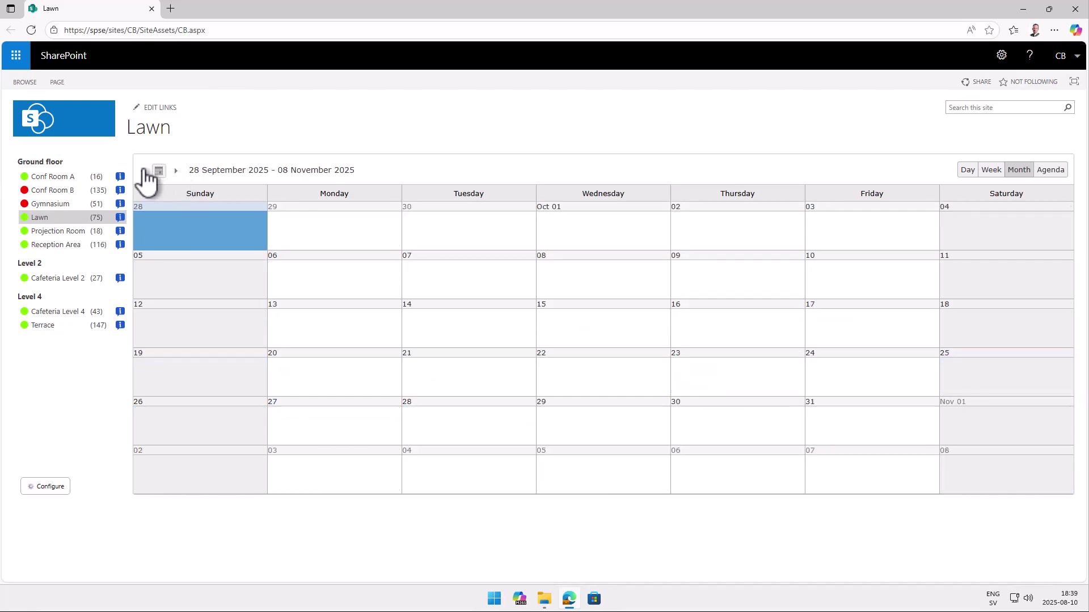
left_click(143, 171)
left_click(142, 171)
left_click(143, 171)
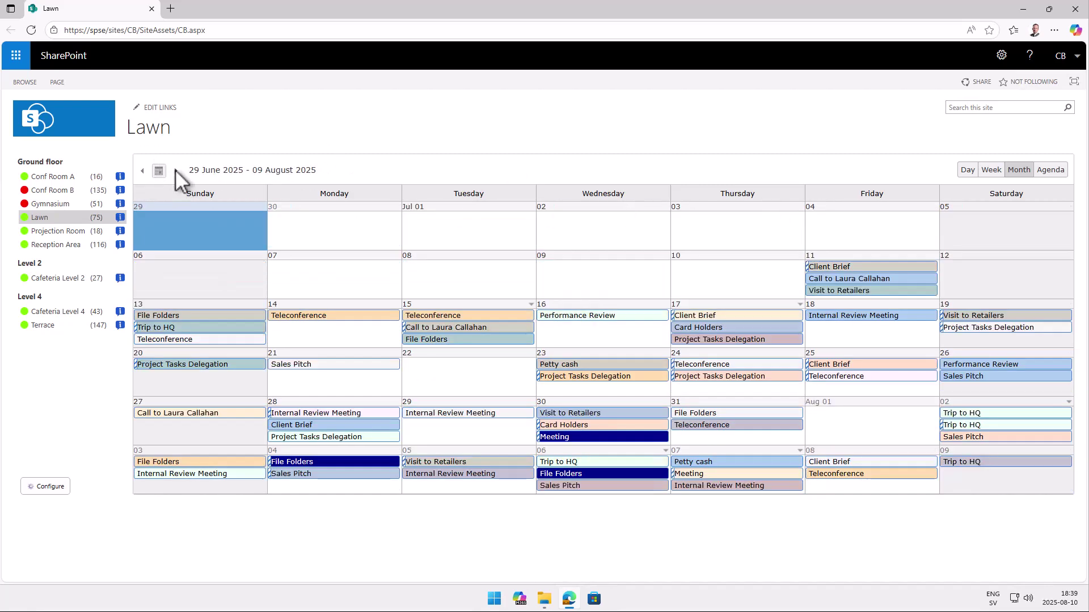
left_click(159, 171)
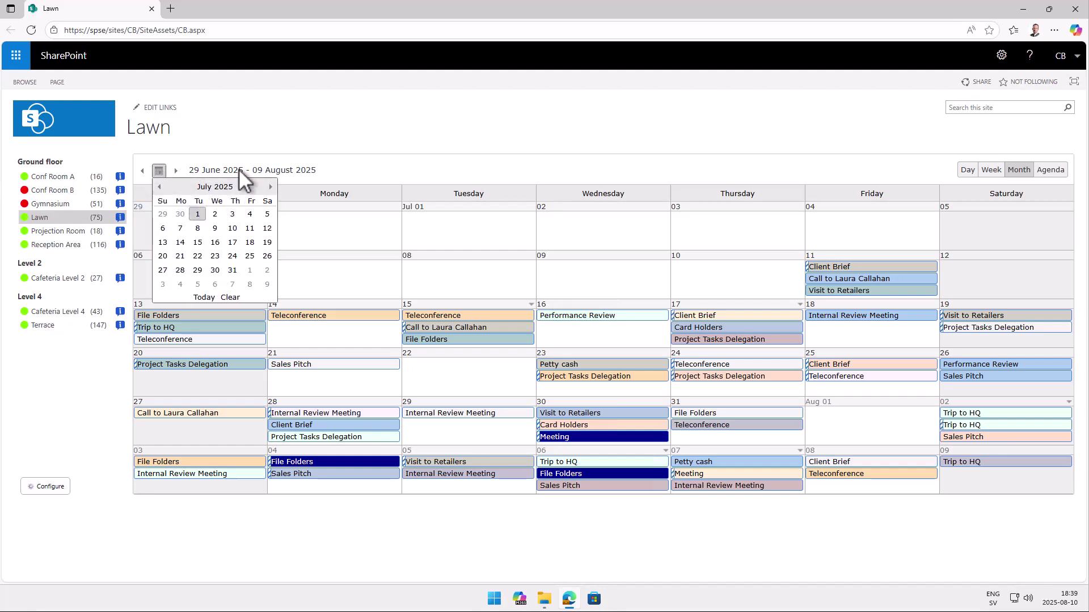
left_click(220, 224)
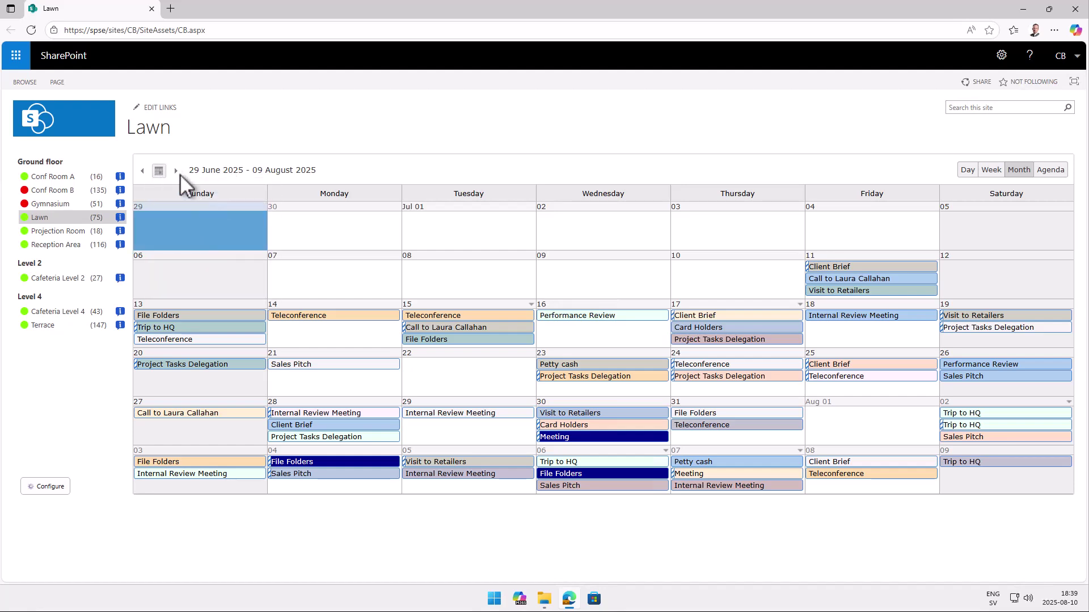
left_click(176, 171)
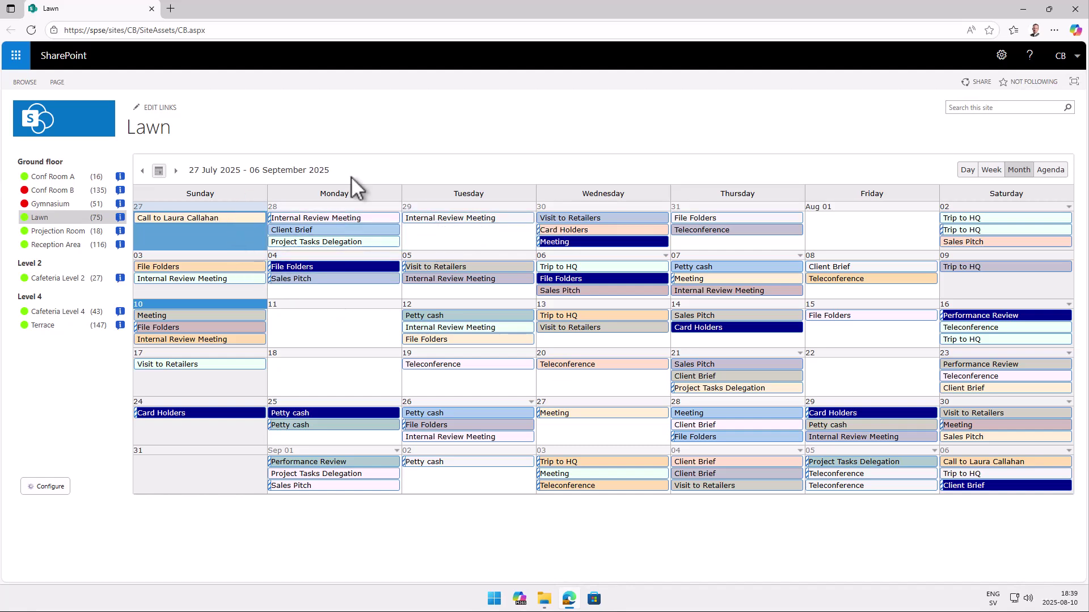
Step: Switch the Lawn calendar back to Week view and scroll down to the afternoon hours
left_click(991, 170)
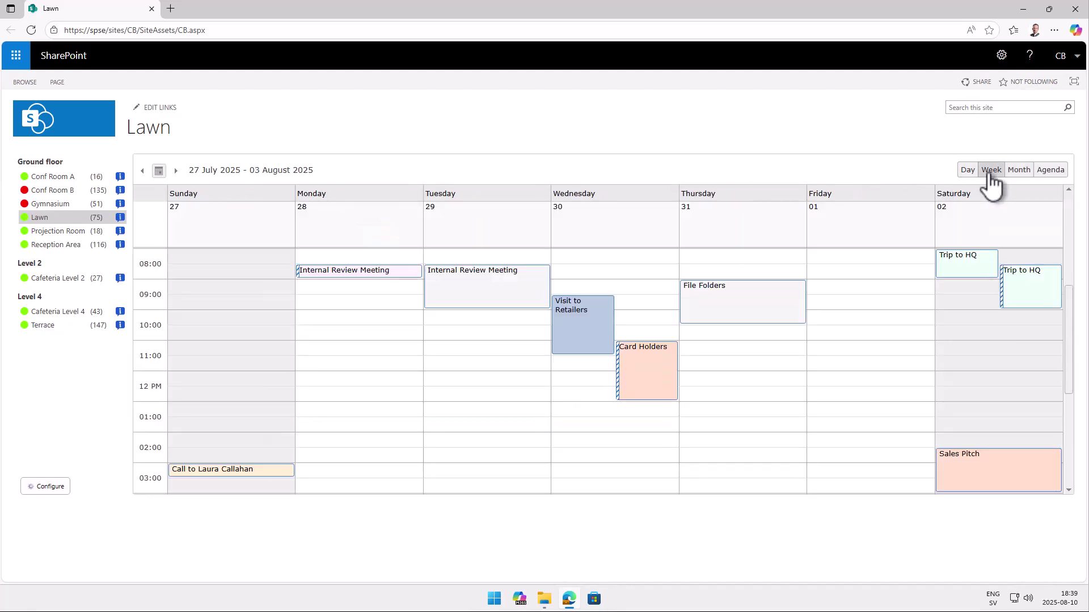
scroll(354, 419, "down", 1)
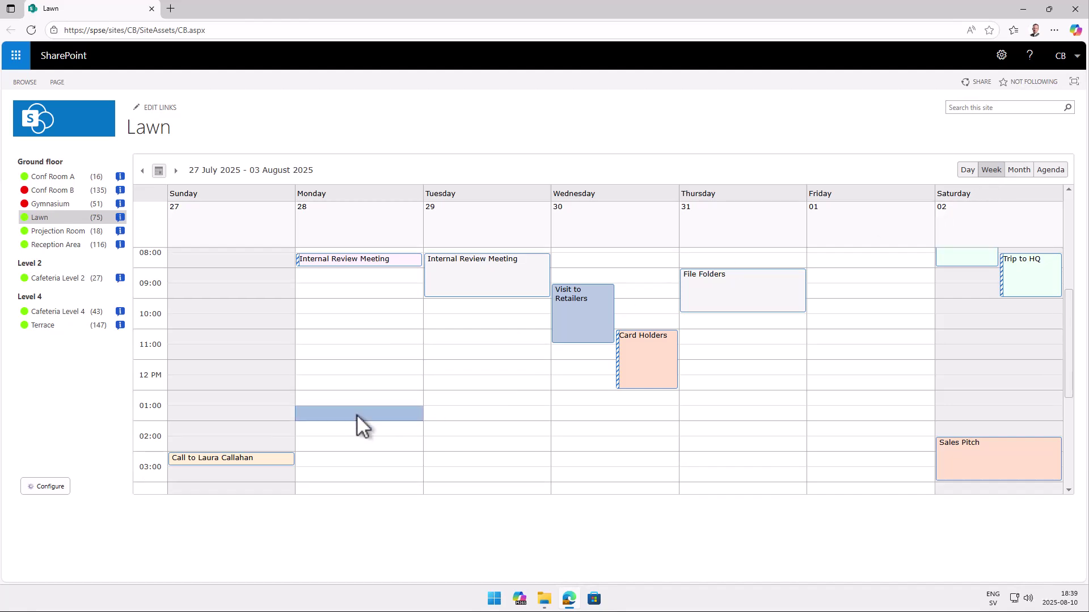
scroll(356, 419, "down", 5)
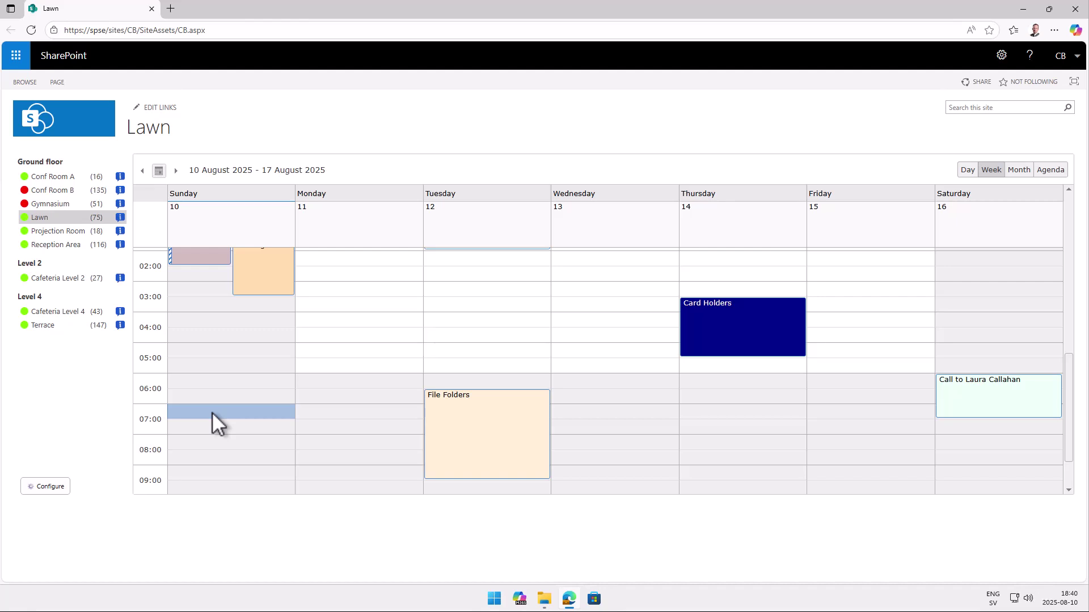
Step: Create a Sunday 18:30–19:00 booking titled 'General meeting' with category Empolyee Counselling
double_click(221, 392)
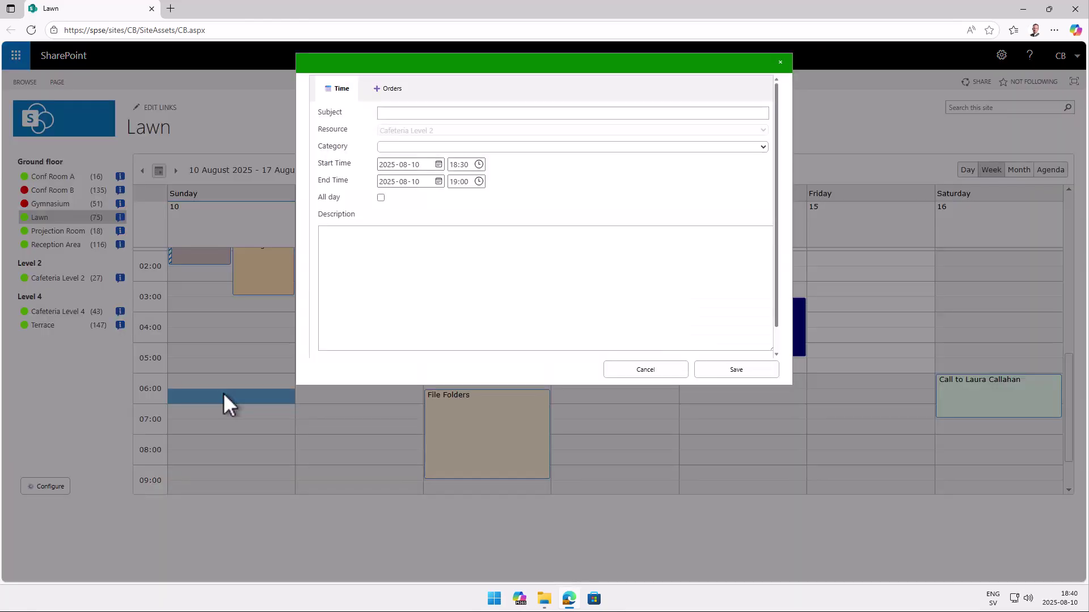
left_click(395, 112)
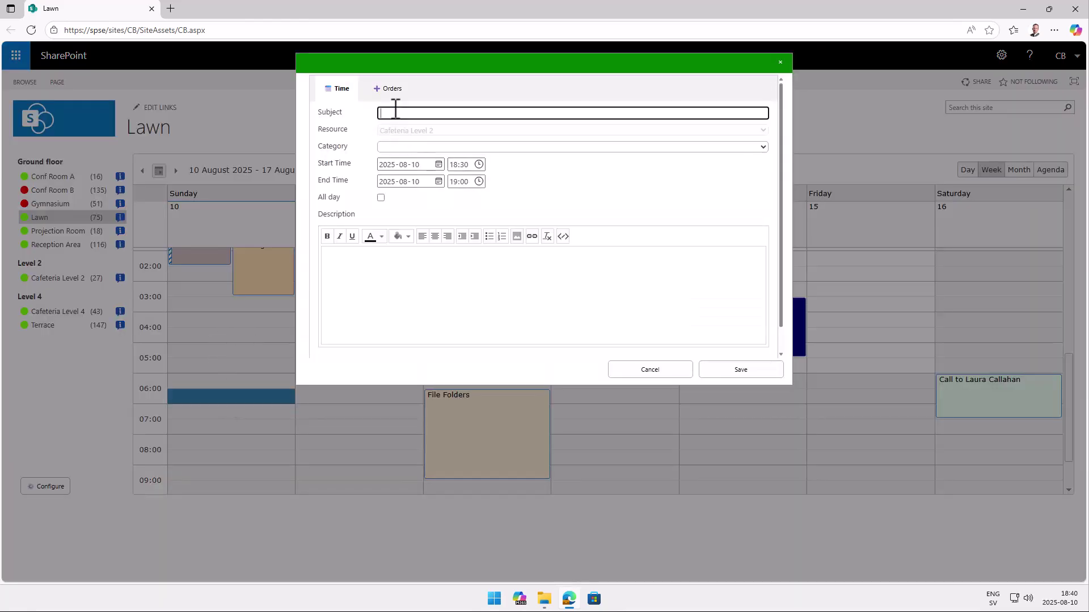
type("General meeting")
left_click(411, 147)
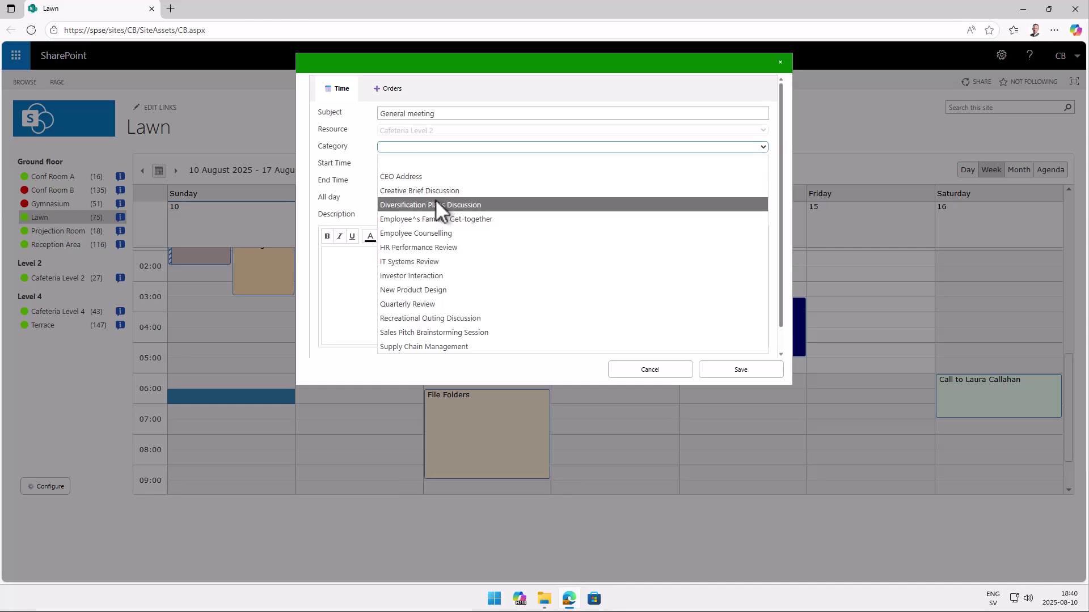
left_click(437, 235)
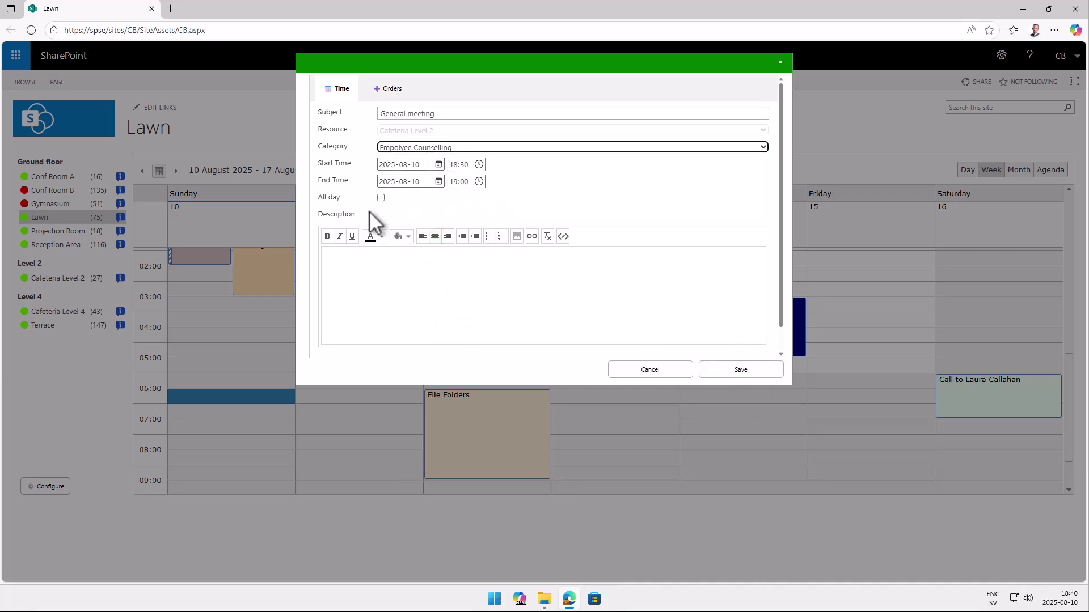
left_click(363, 267)
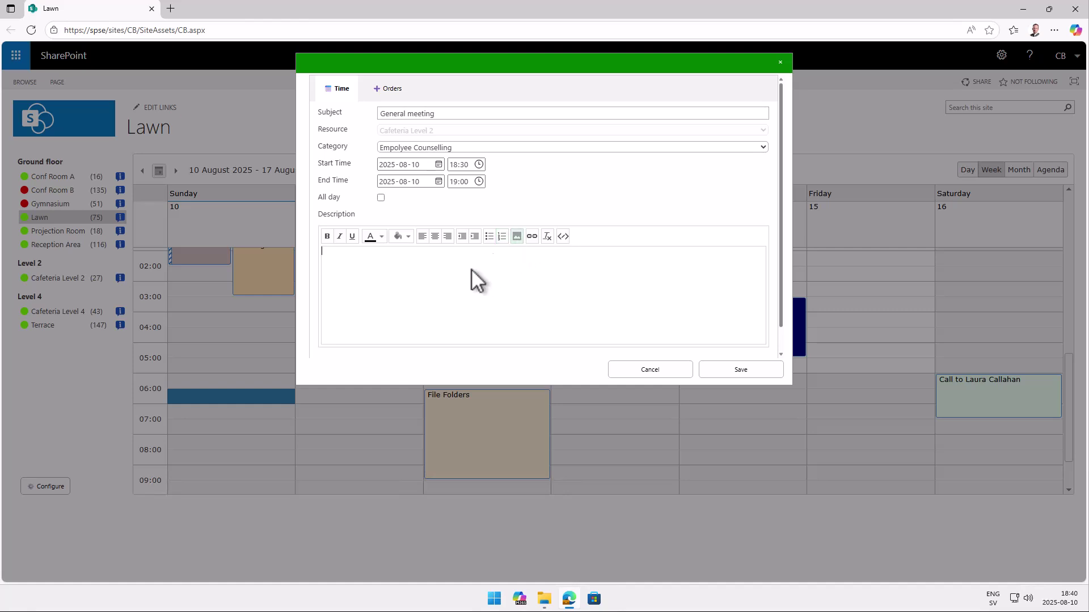
Step: Save the booking and stretch the General meeting to end at 20:30
left_click(740, 372)
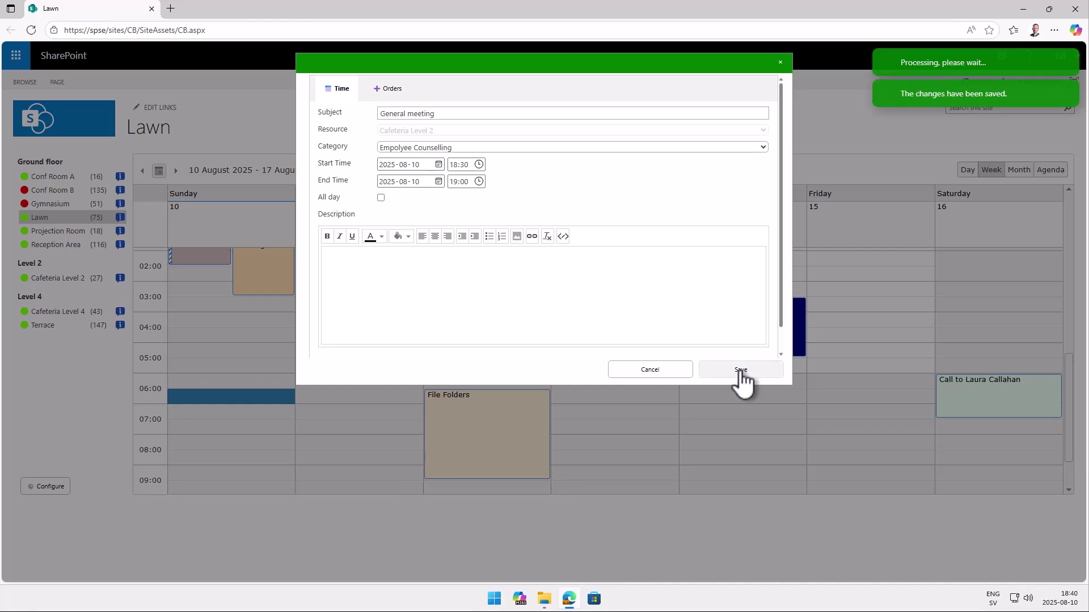
scroll(258, 335, "down", 3)
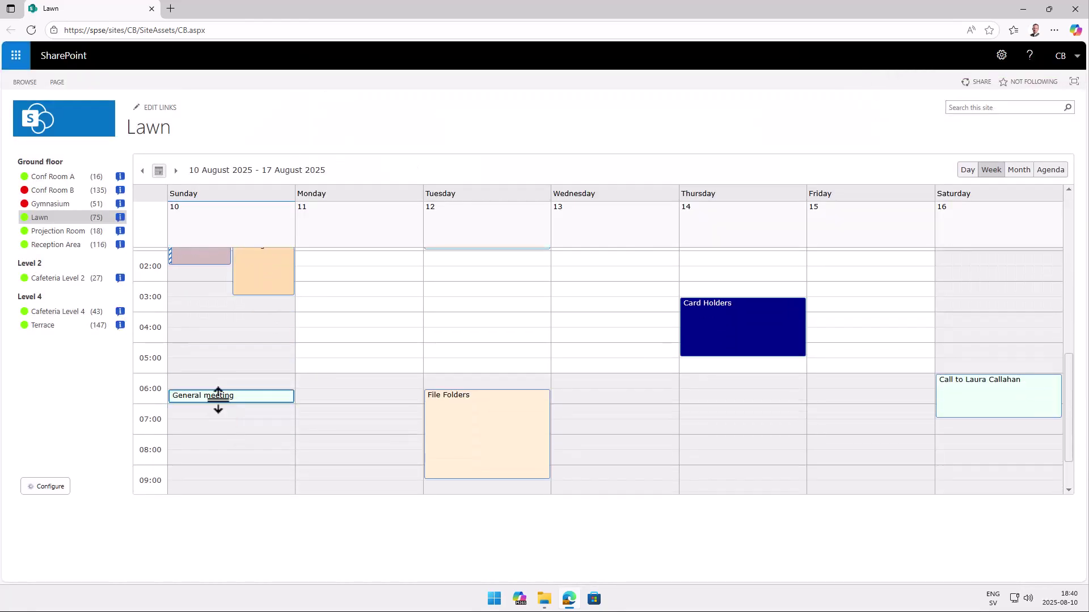
left_click_drag(216, 403, 208, 439)
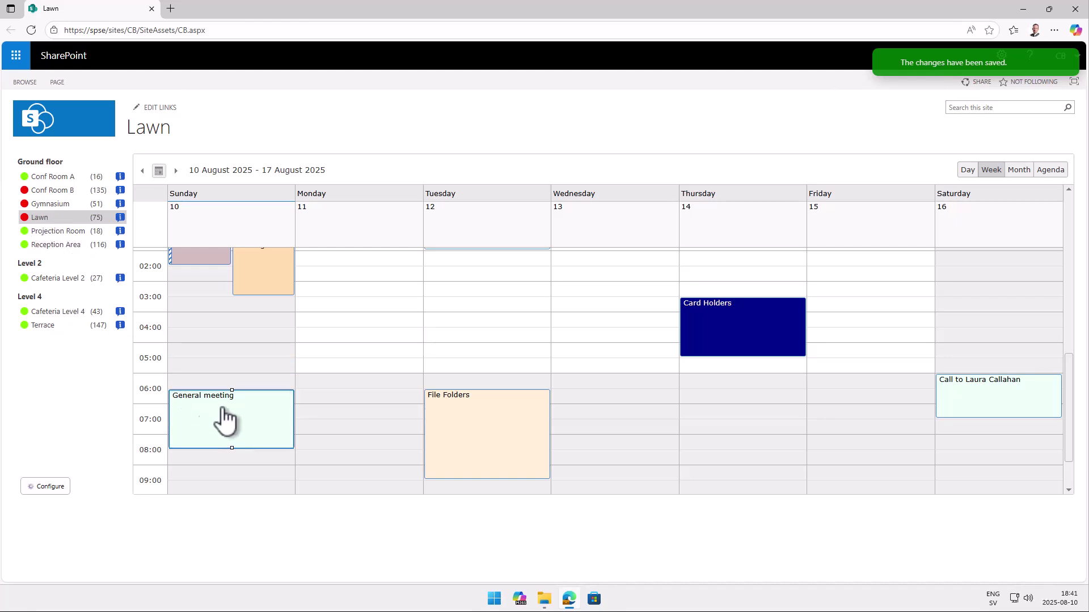
scroll(317, 385, "up", 2)
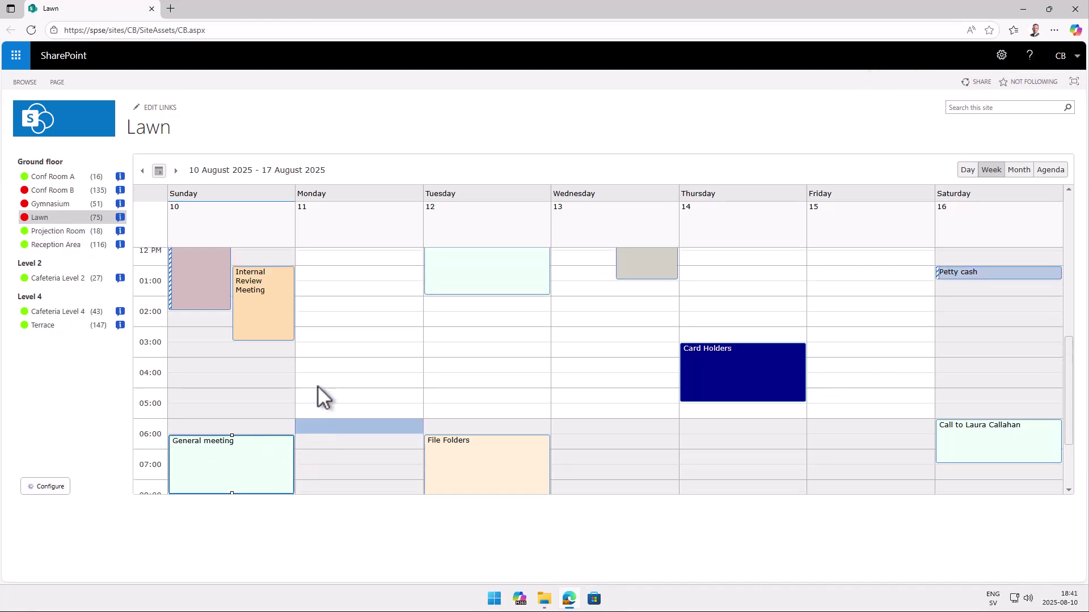
scroll(315, 388, "down", 1)
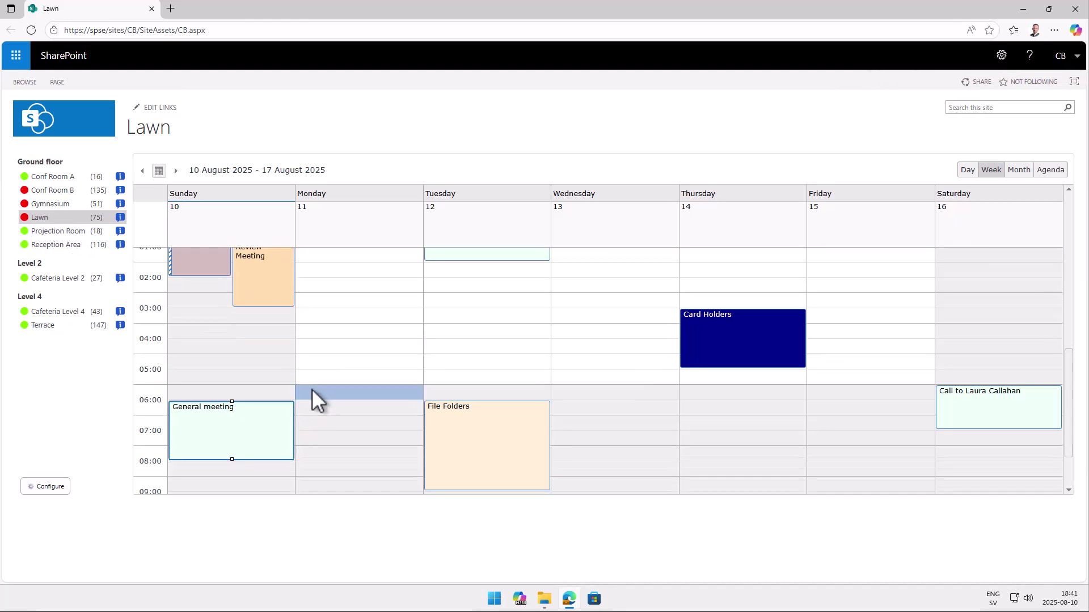
Step: Open the General meeting's orders and add 4 Coffee
left_click(229, 452)
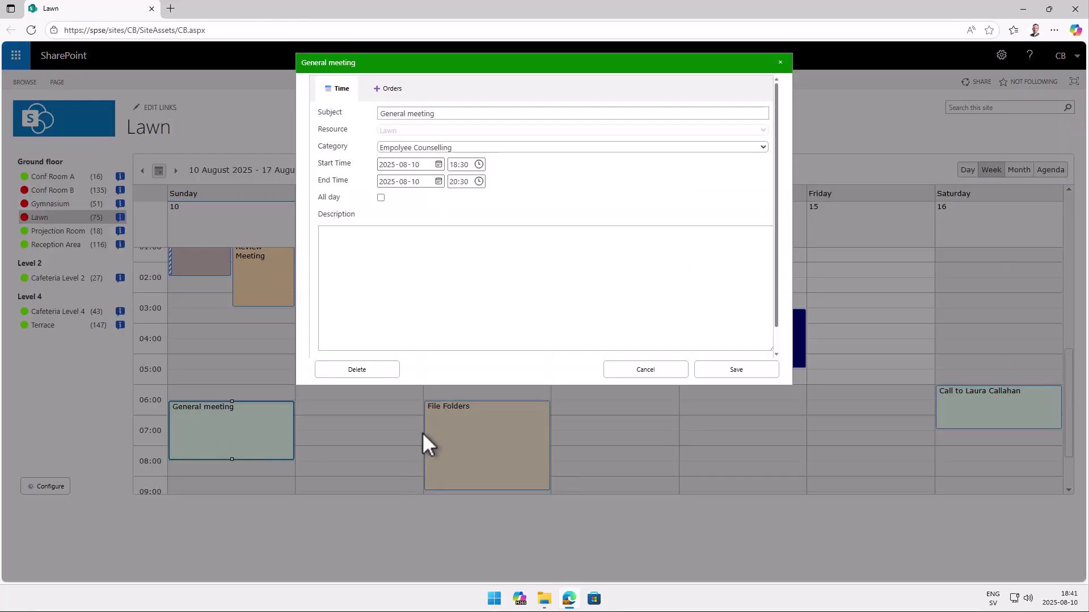
left_click(390, 90)
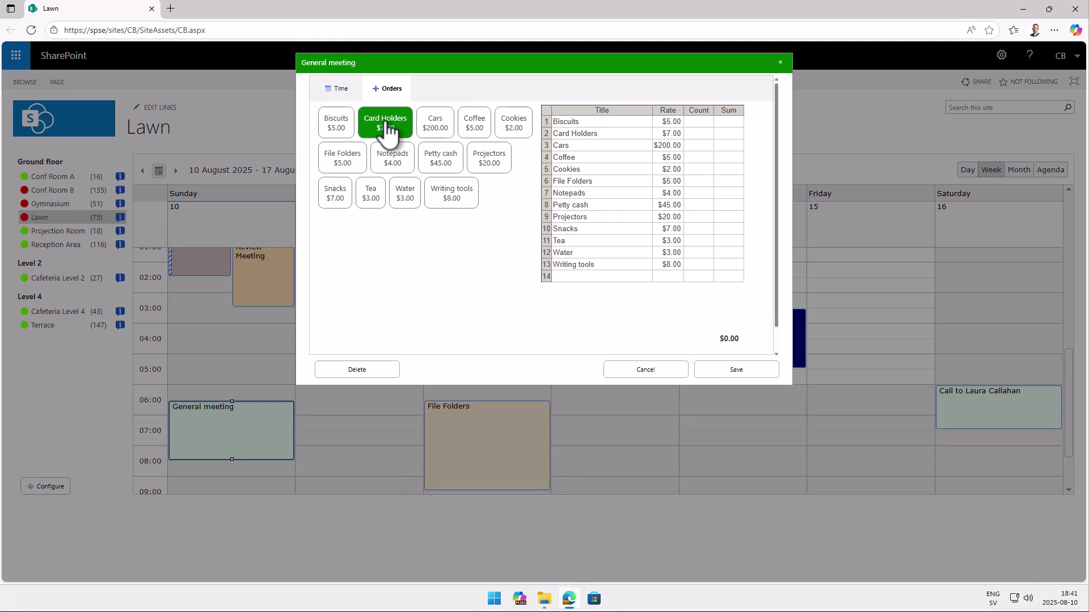
left_click(476, 134)
left_click(475, 134)
left_click(475, 134)
left_click(475, 134)
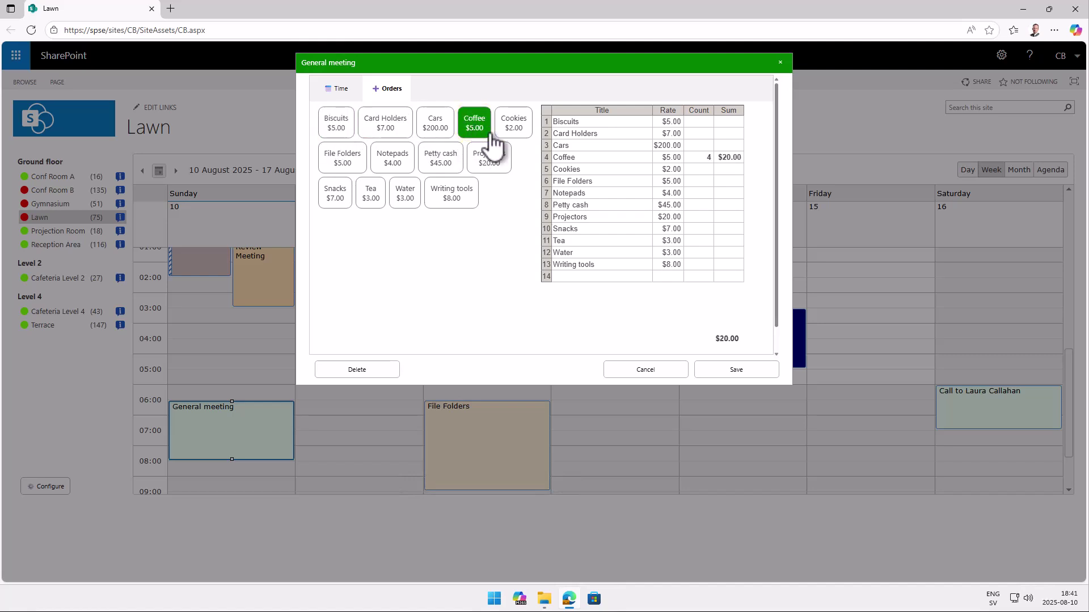
Step: Add Cookies and Projectors, setting the Projectors count to 1
left_click(513, 127)
left_click(514, 127)
left_click(503, 163)
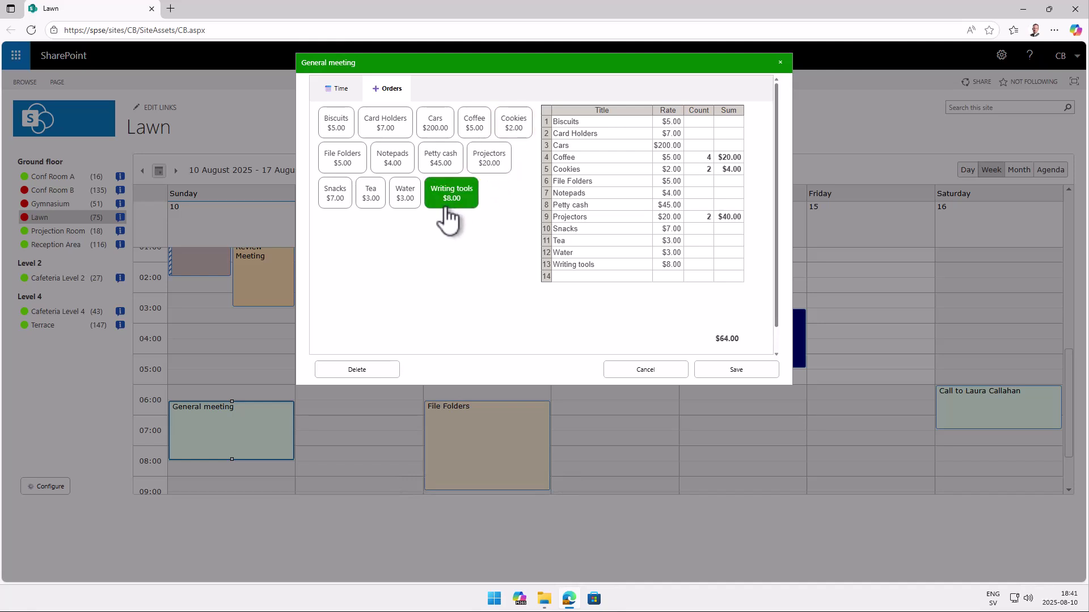
left_click(488, 170)
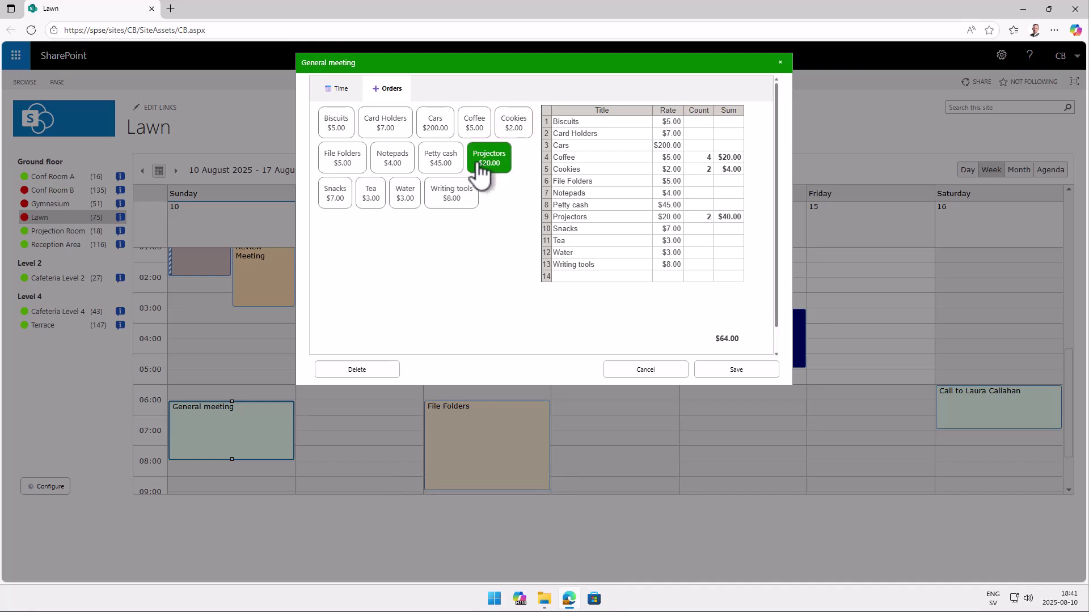
double_click(702, 218)
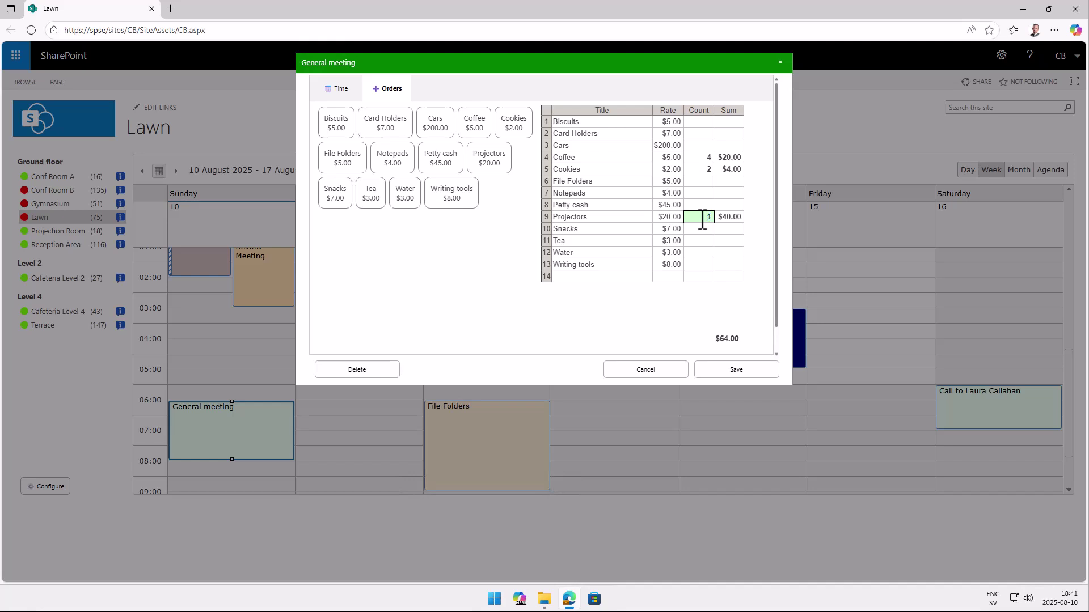
type("1")
key("Return")
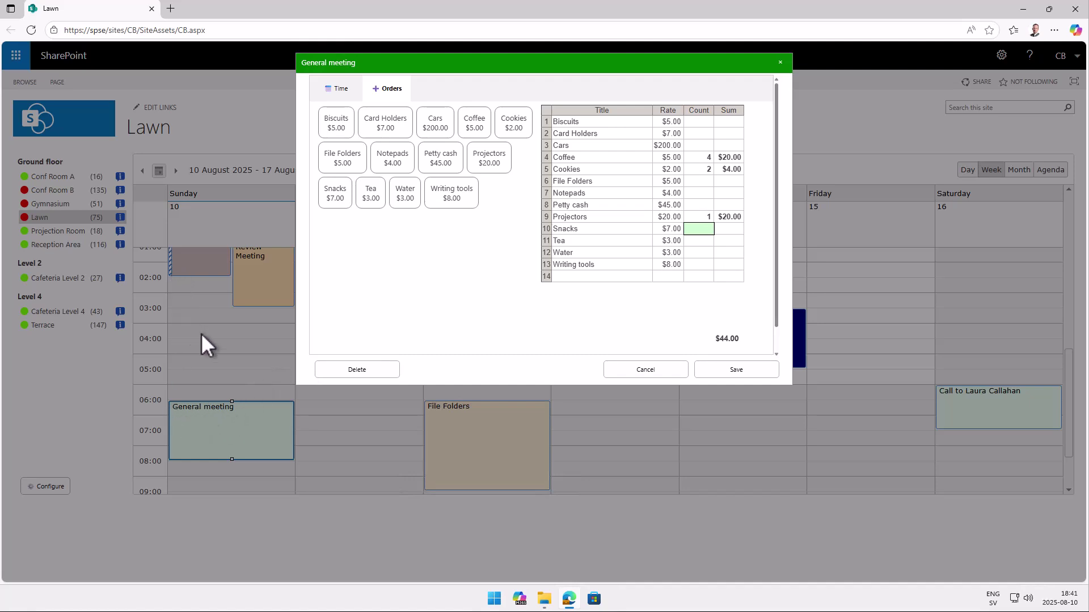
Step: Save the orders, then make General meeting an all-day event from Monday 11 to Friday 15 August
left_click(741, 372)
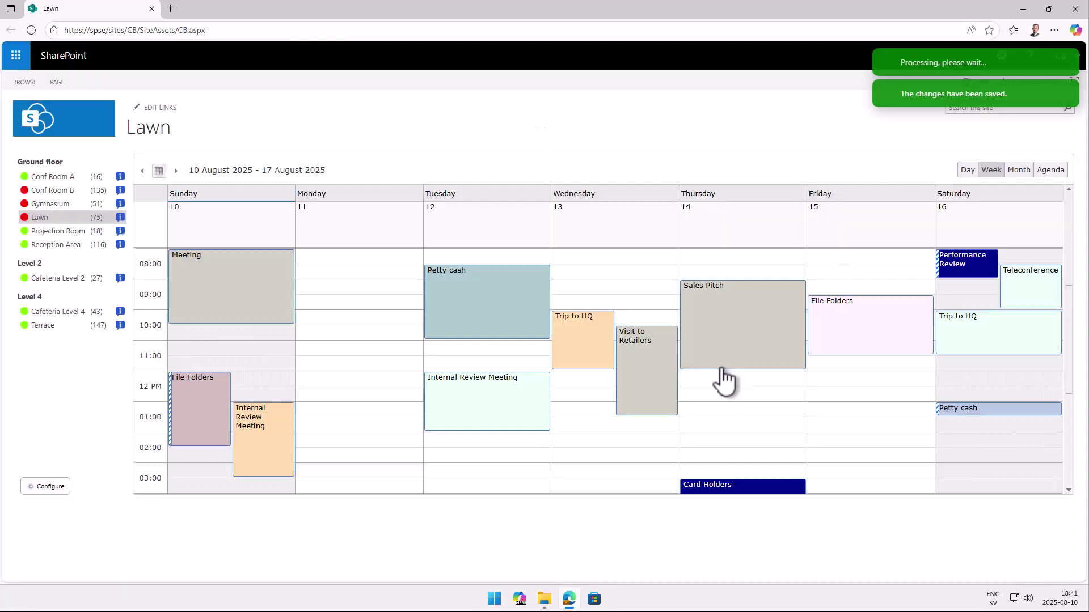
scroll(259, 411, "down", 3)
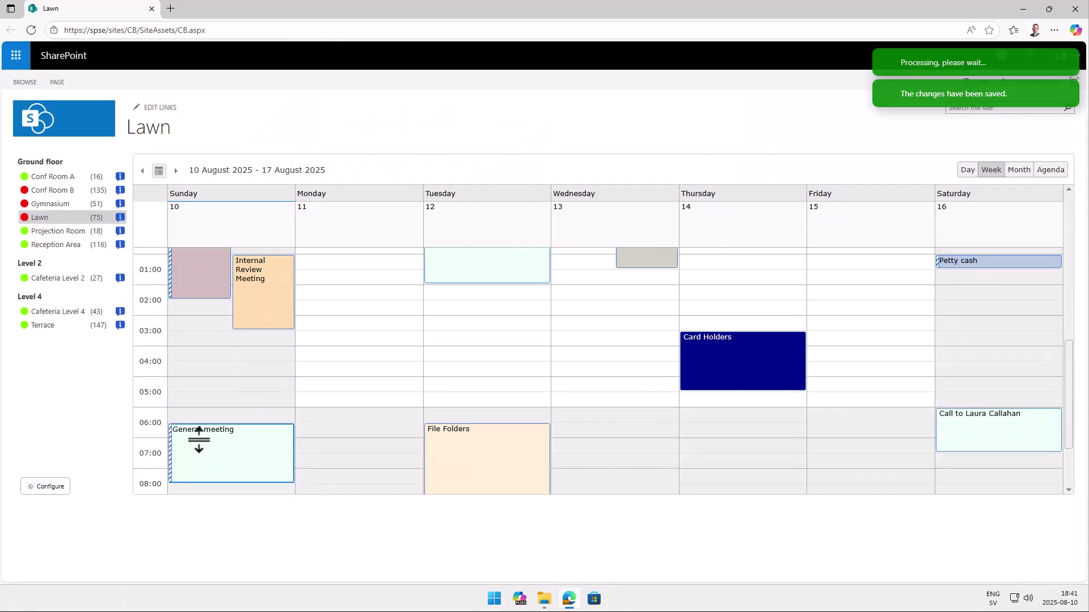
left_click(217, 459)
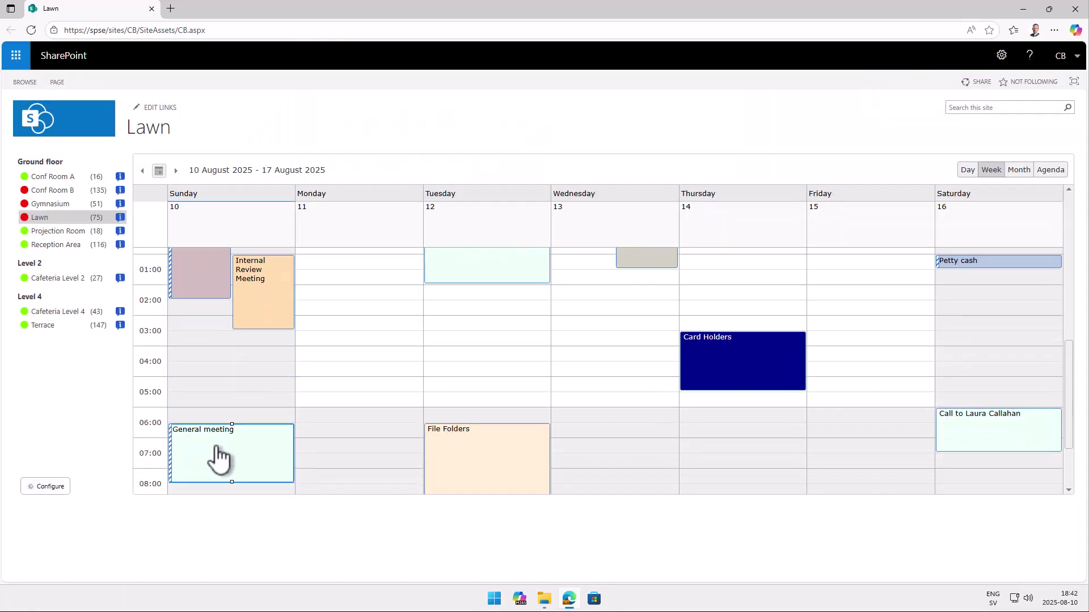
left_click_drag(217, 459, 359, 400)
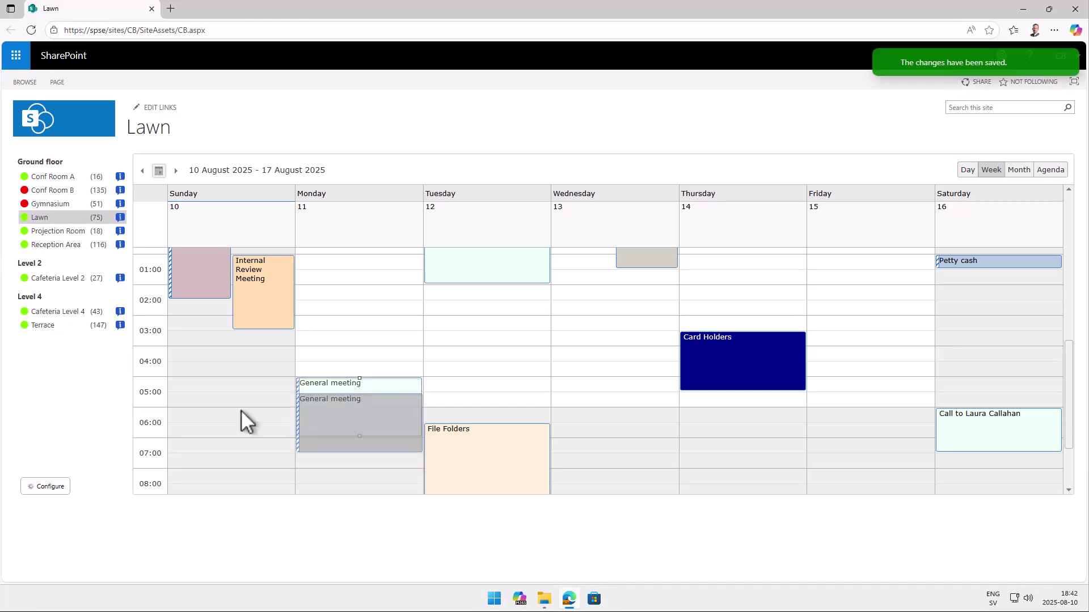
left_click_drag(241, 410, 230, 353)
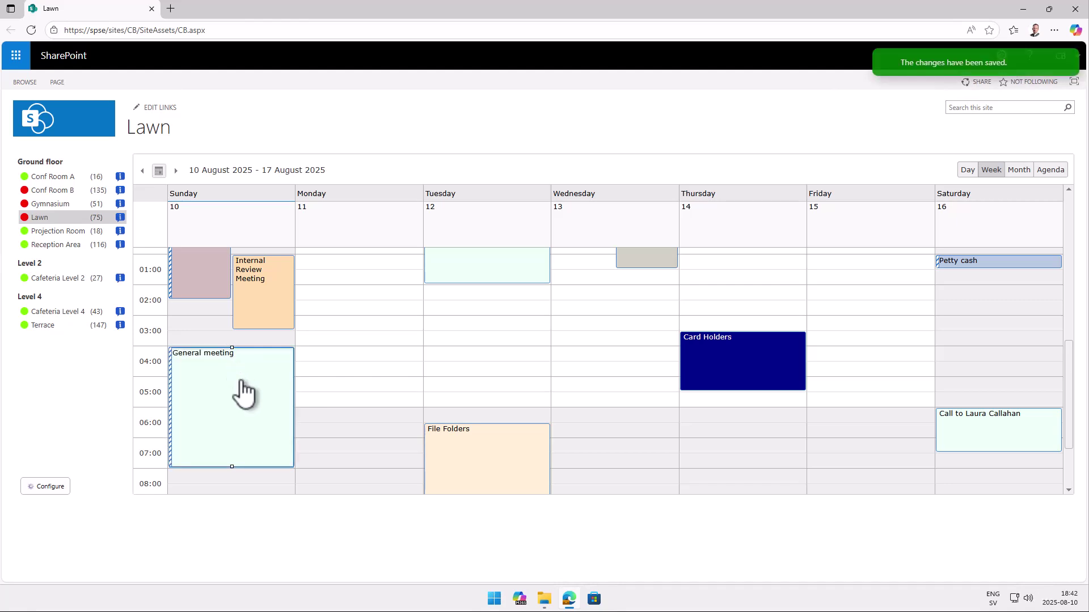
left_click_drag(244, 391, 334, 227)
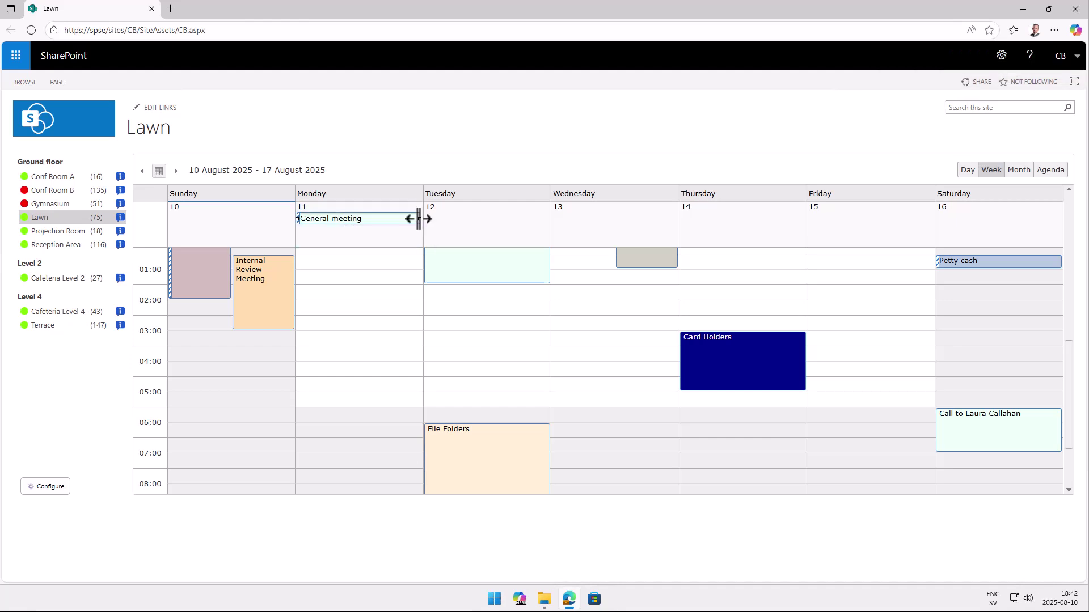
left_click_drag(419, 219, 874, 220)
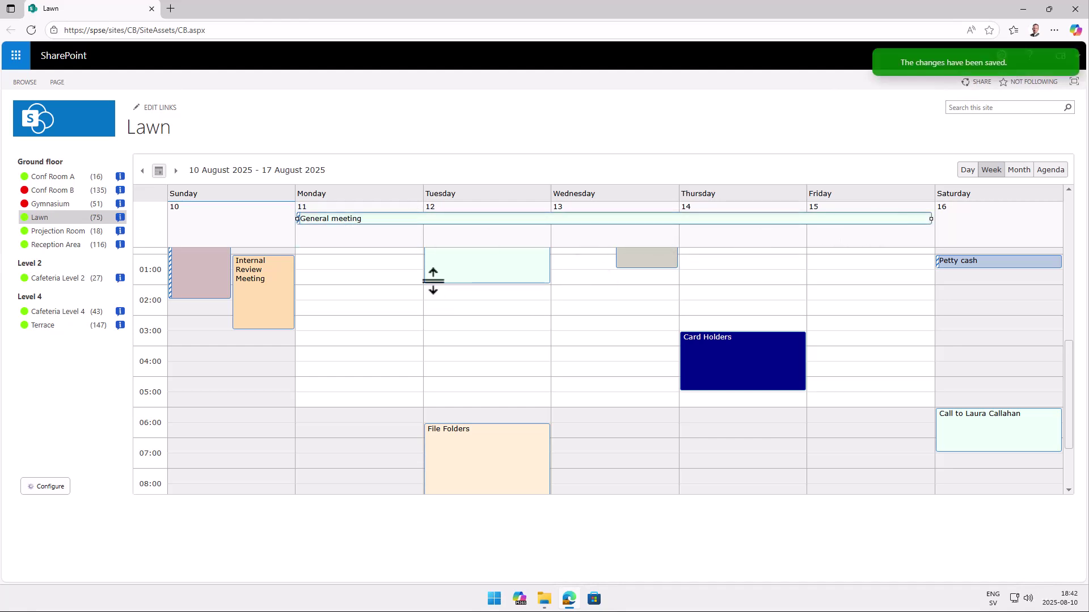
Step: Open the all-day General meeting booking and delete it
left_click(341, 221)
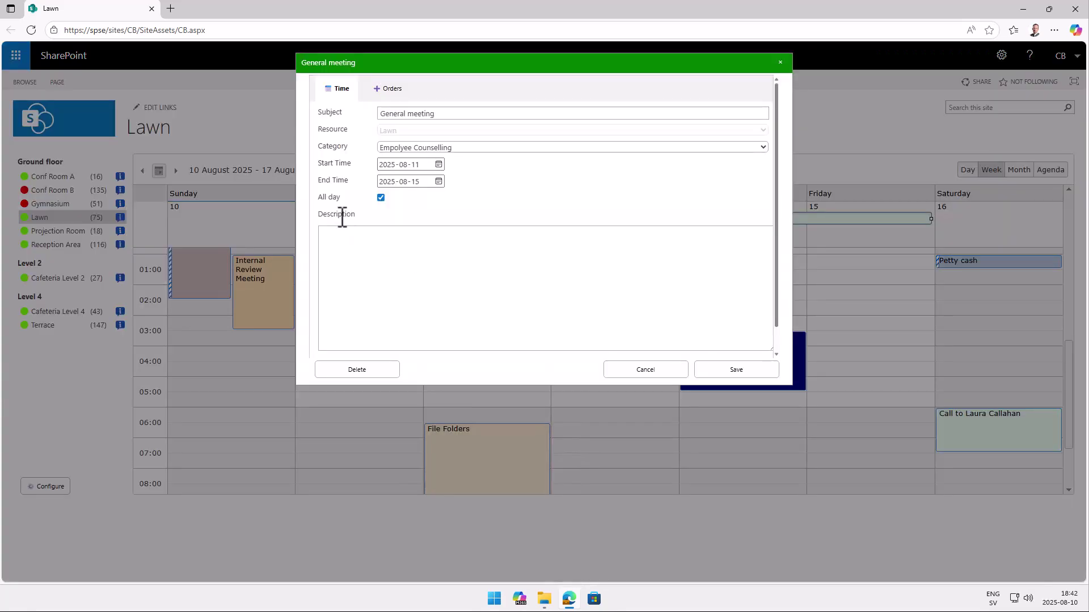
left_click(366, 372)
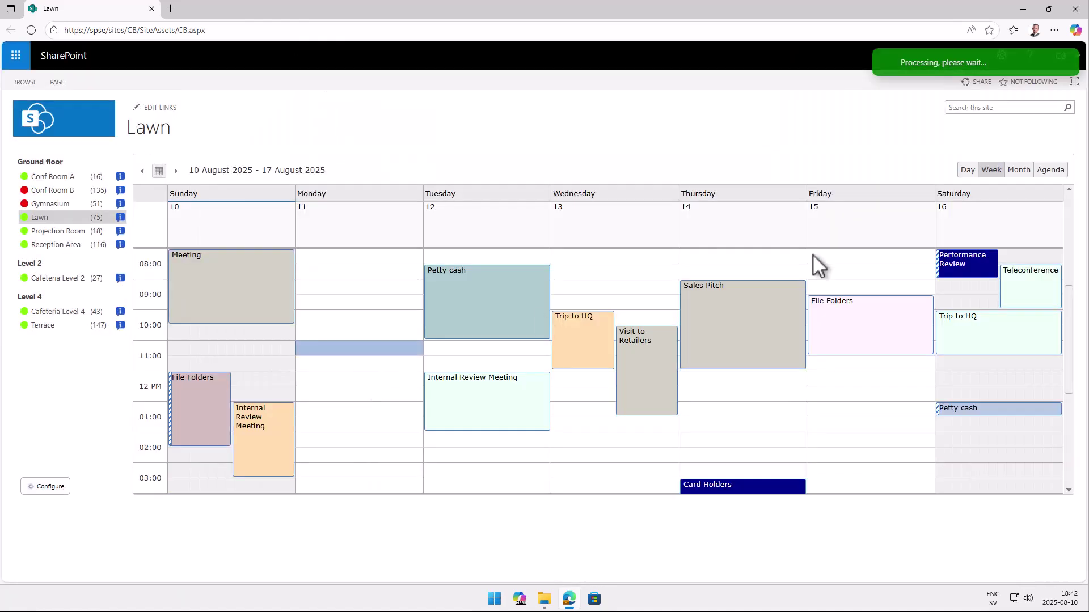